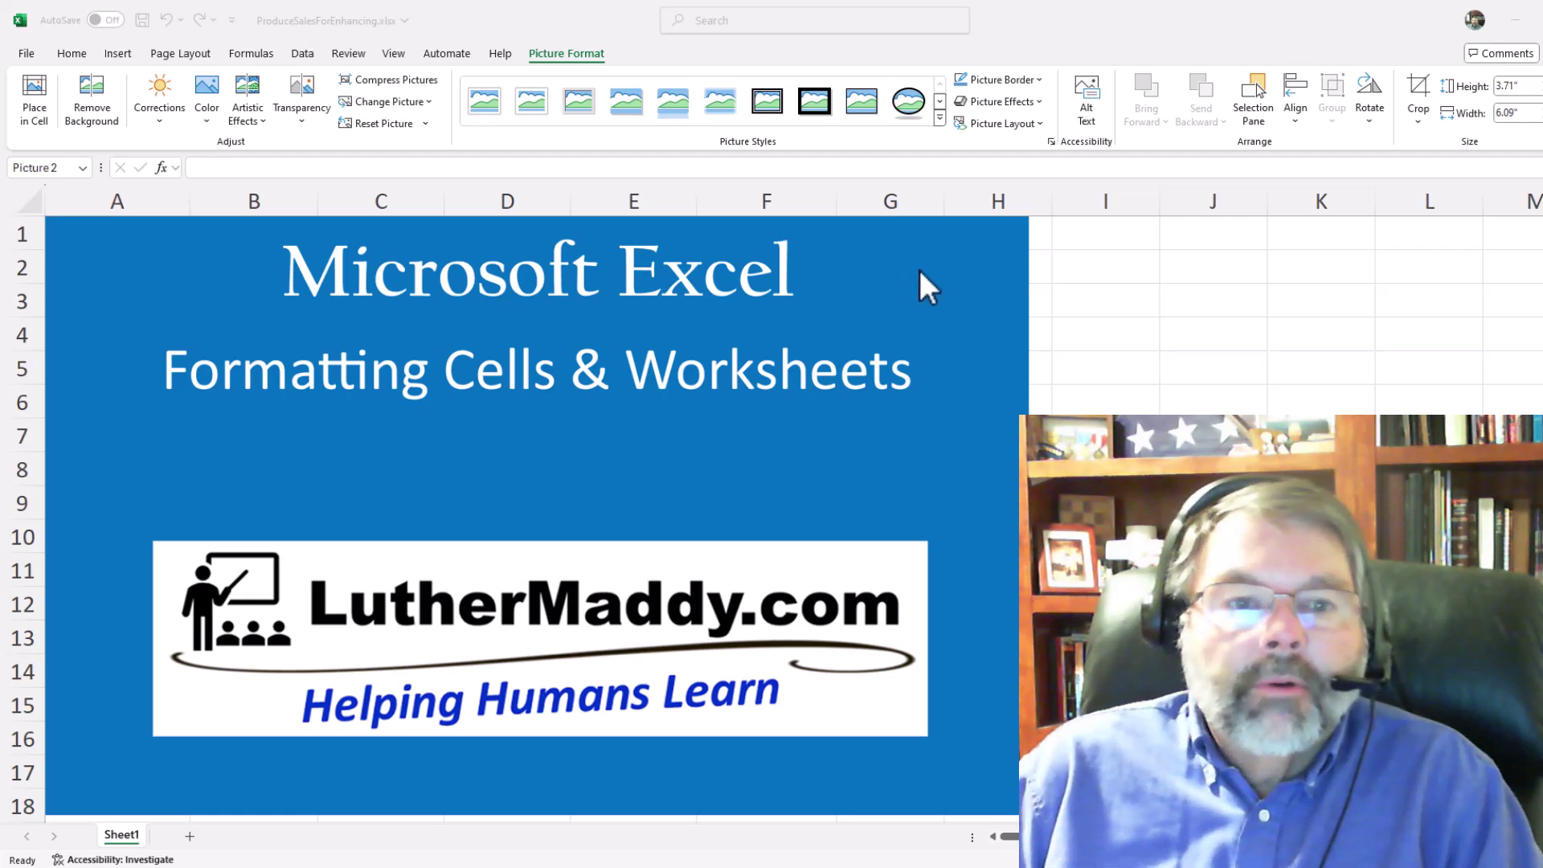
- Delete the title picture and show the B4:E9 sales in dollar accounting format with zero decimals
click(922, 281)
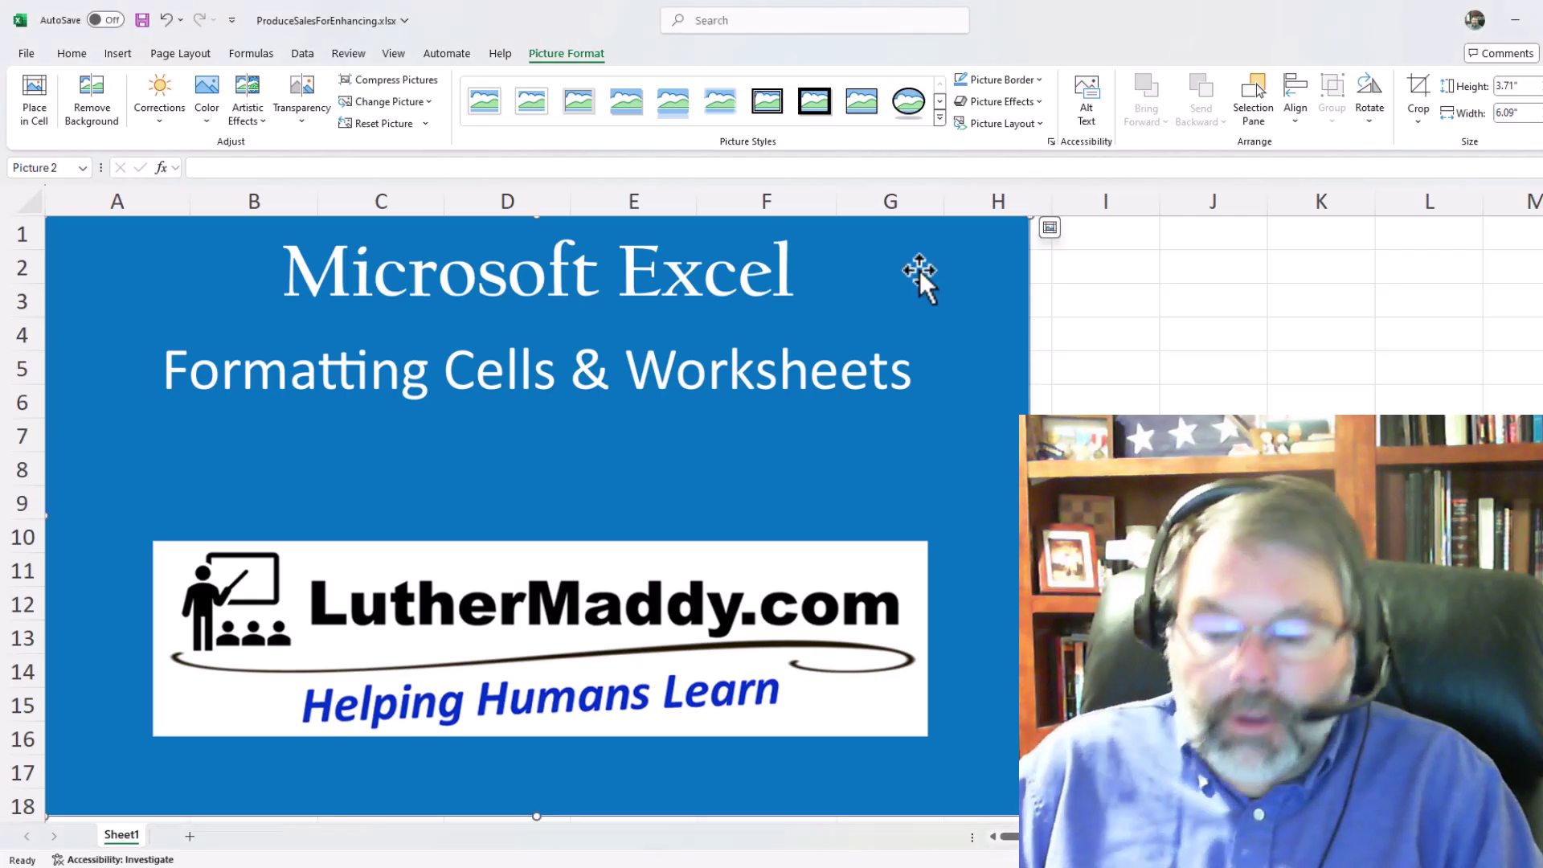
key(Delete)
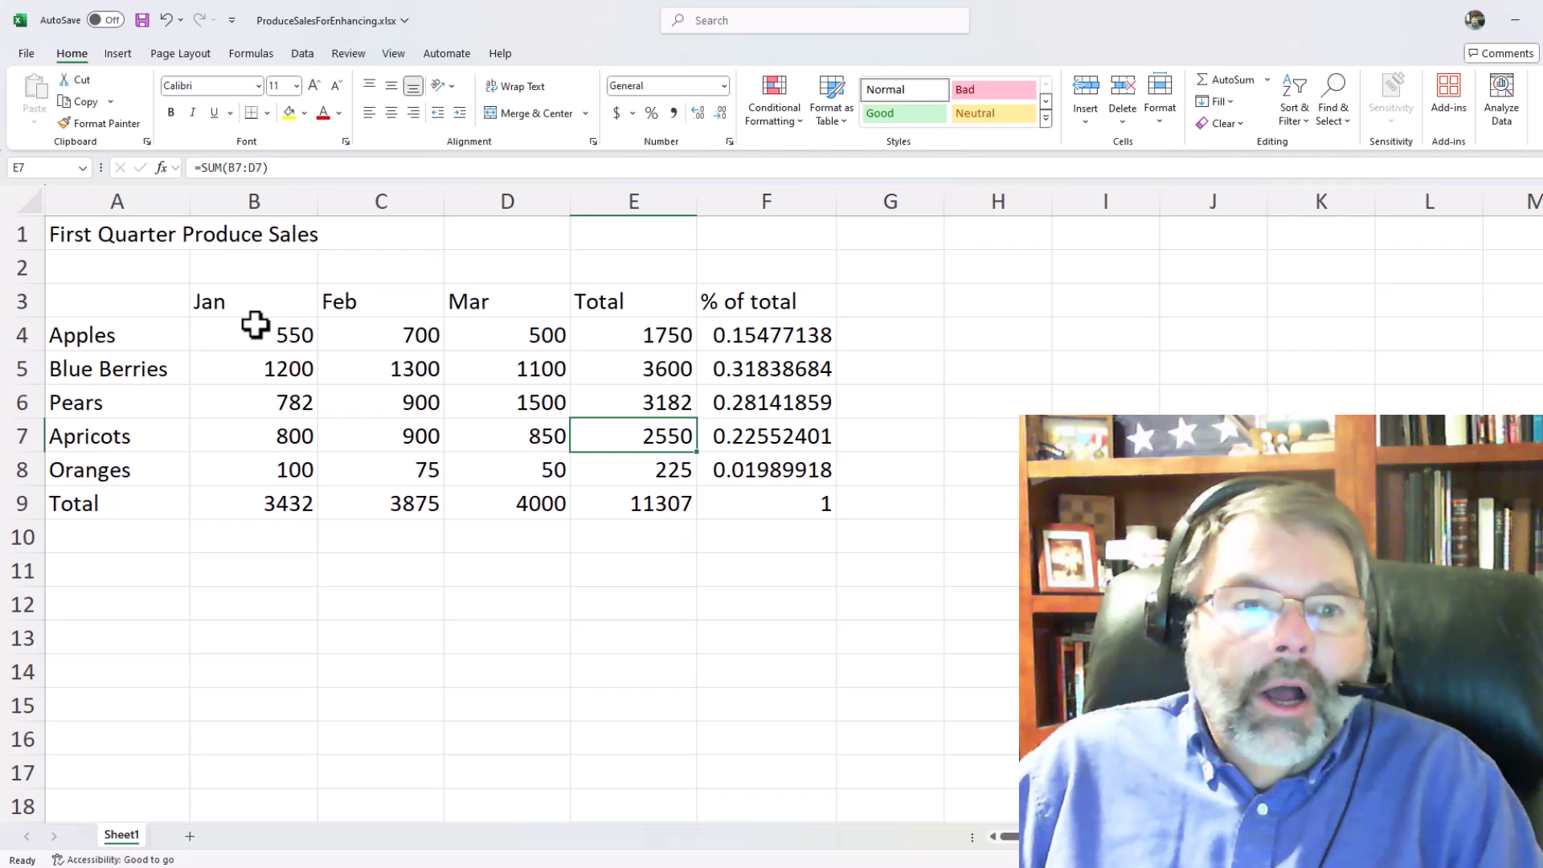
drag(252, 328, 618, 506)
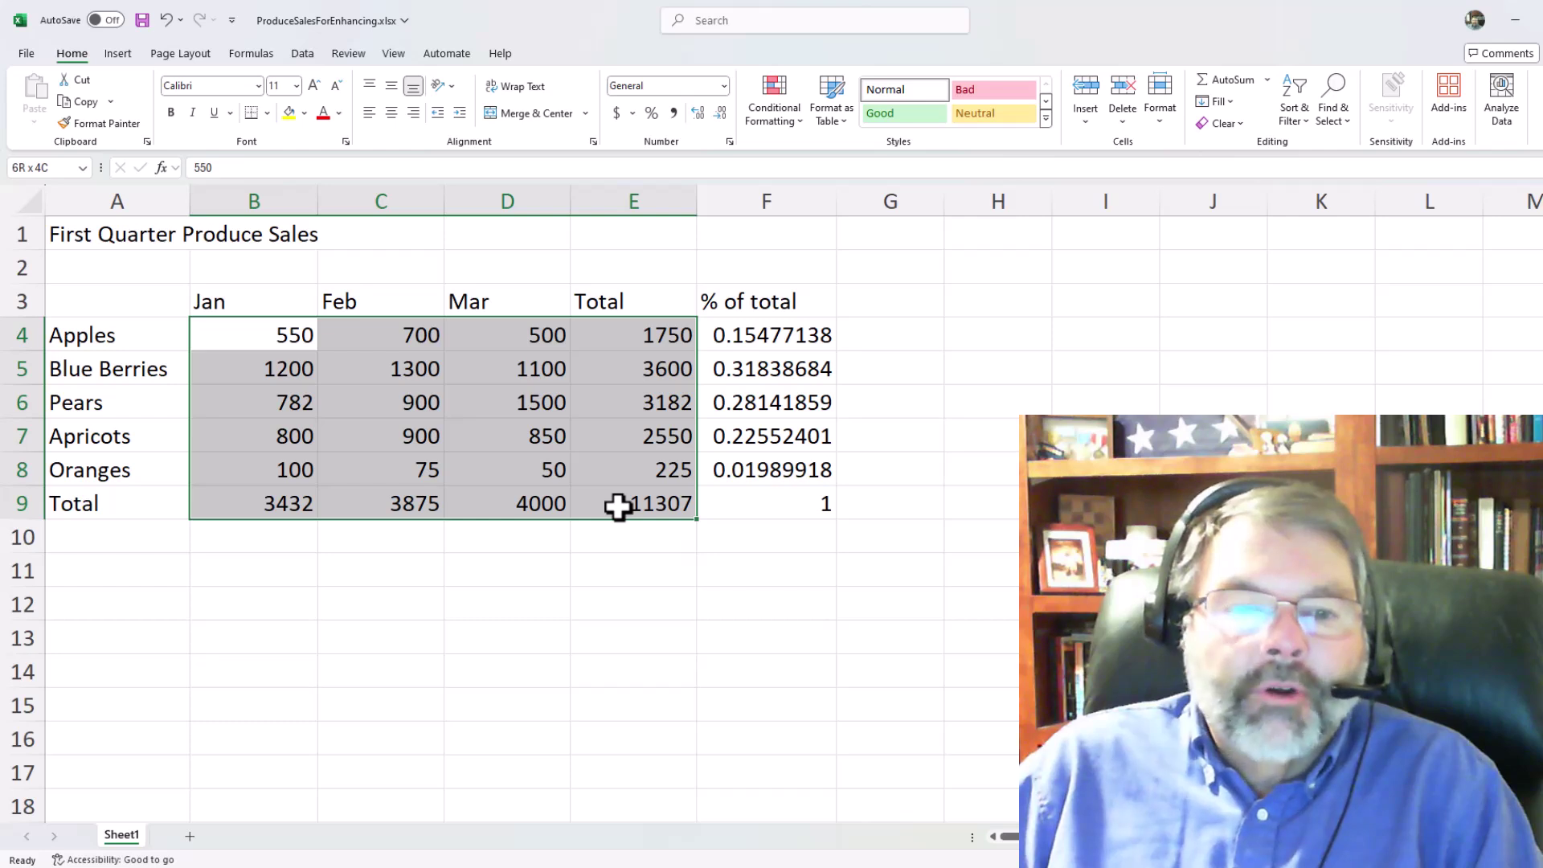
drag(617, 507, 617, 506)
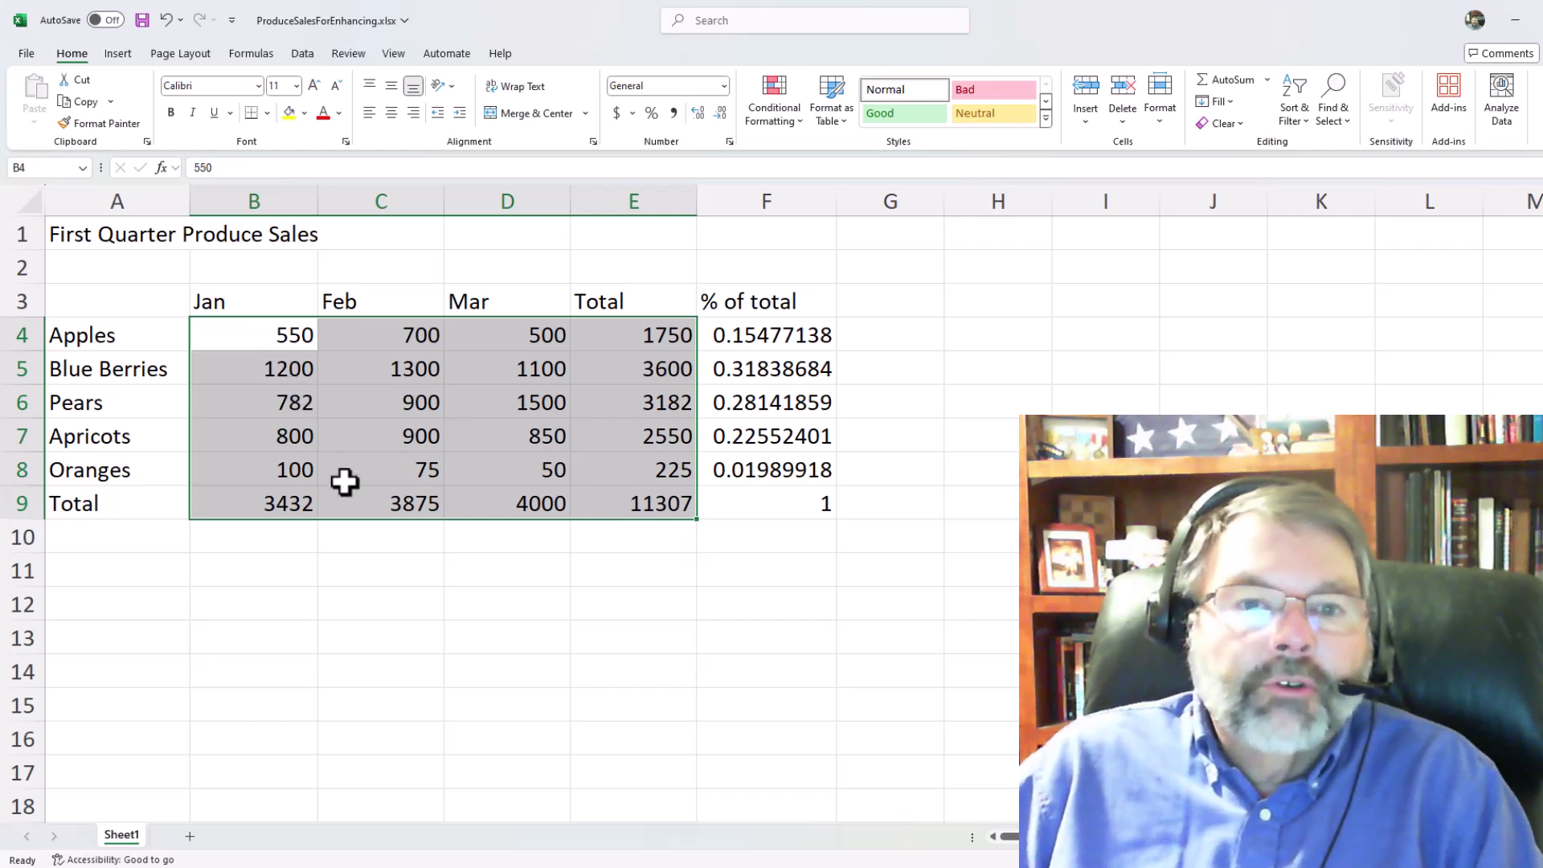
click(616, 113)
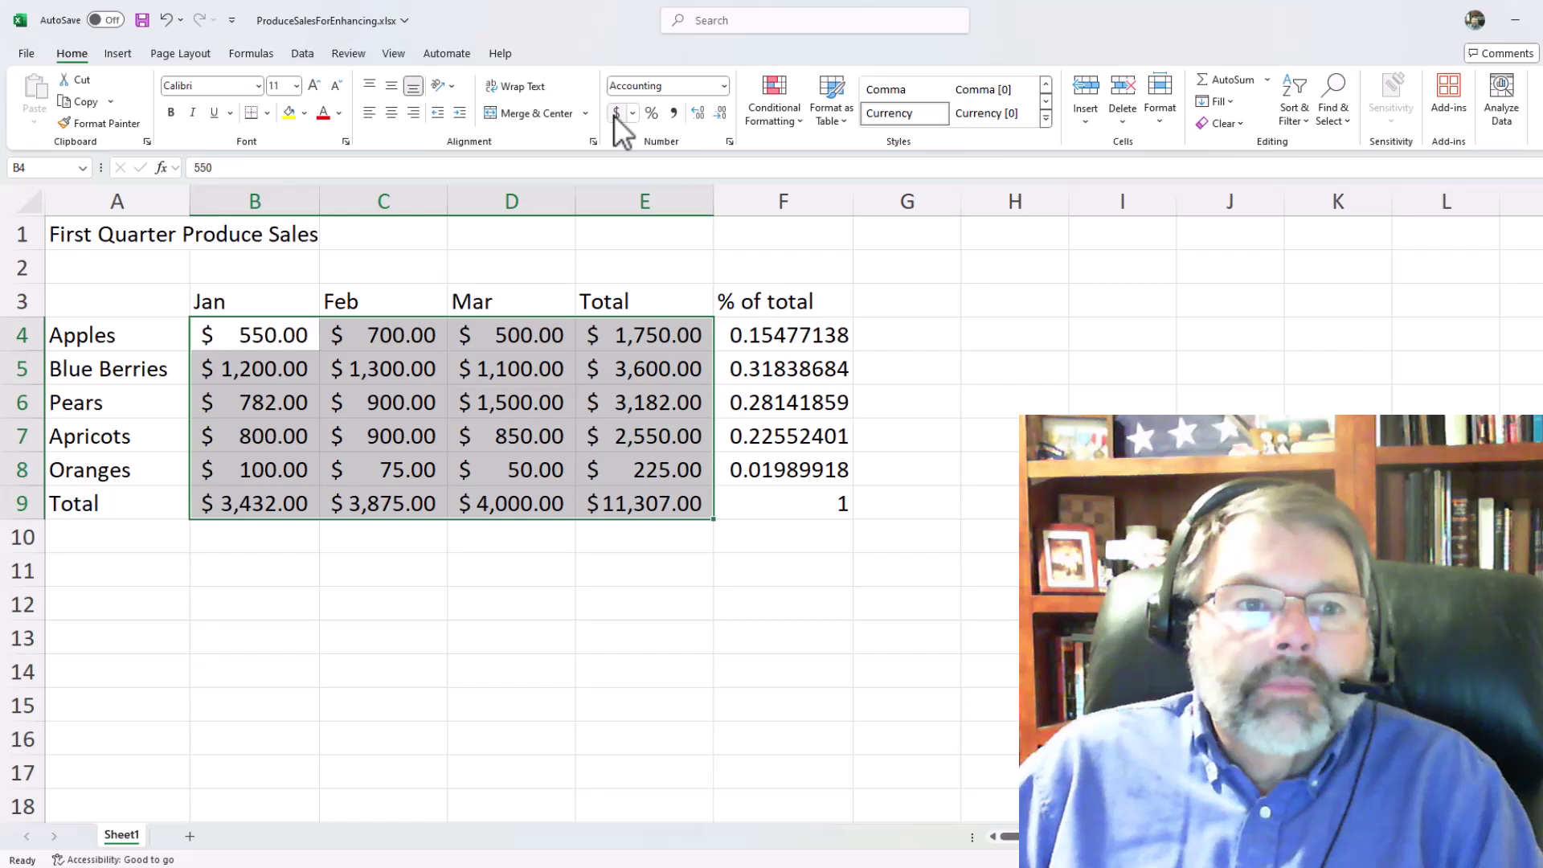
click(720, 113)
click(720, 113)
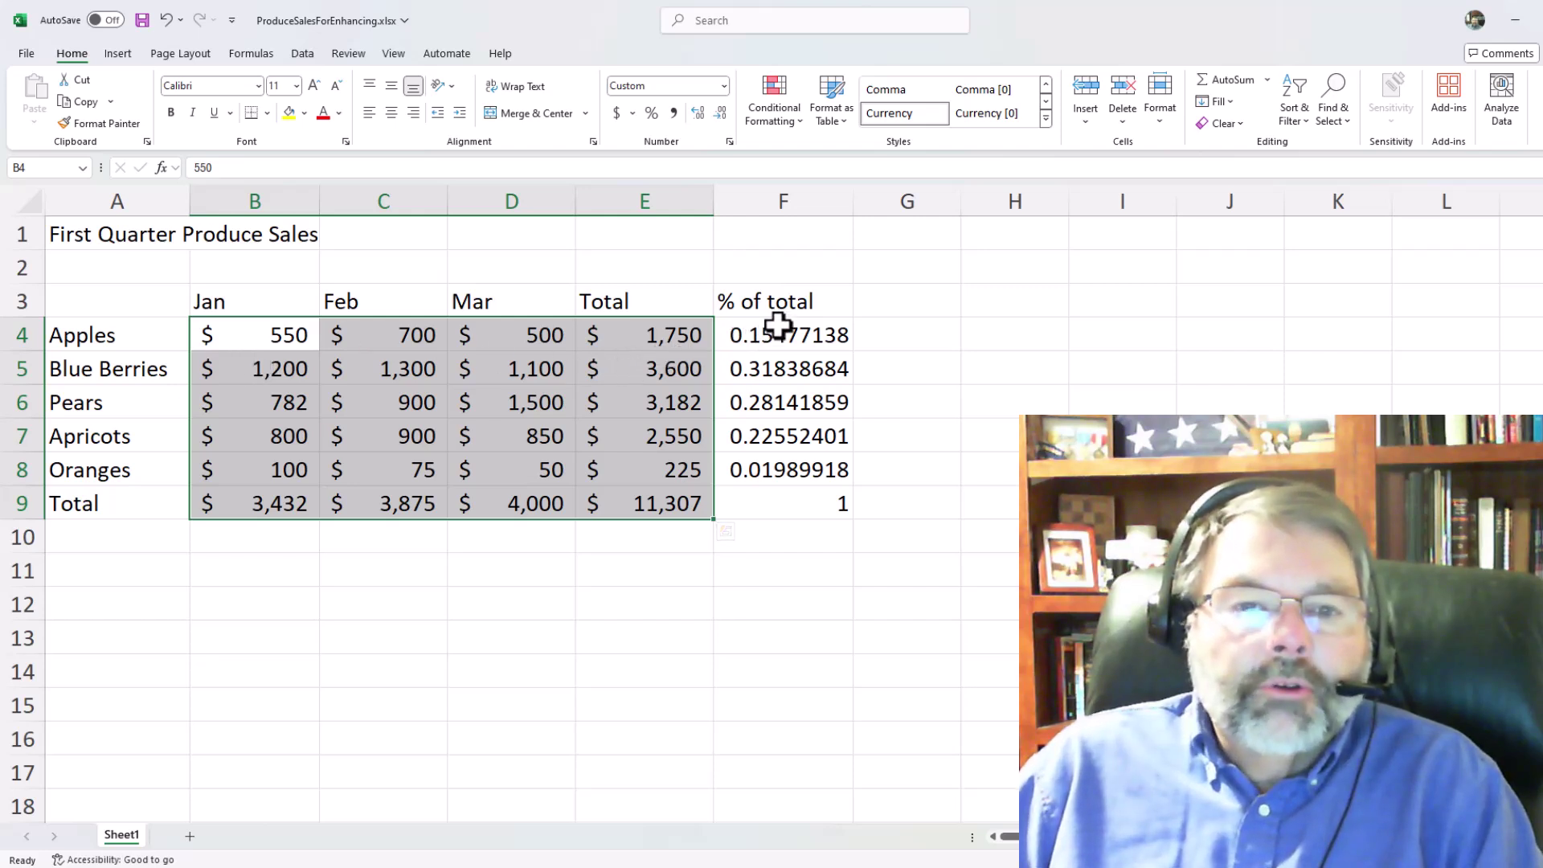
- Format the F4:F9 shares as percentages with two decimals, like 15.48%
drag(781, 329, 785, 507)
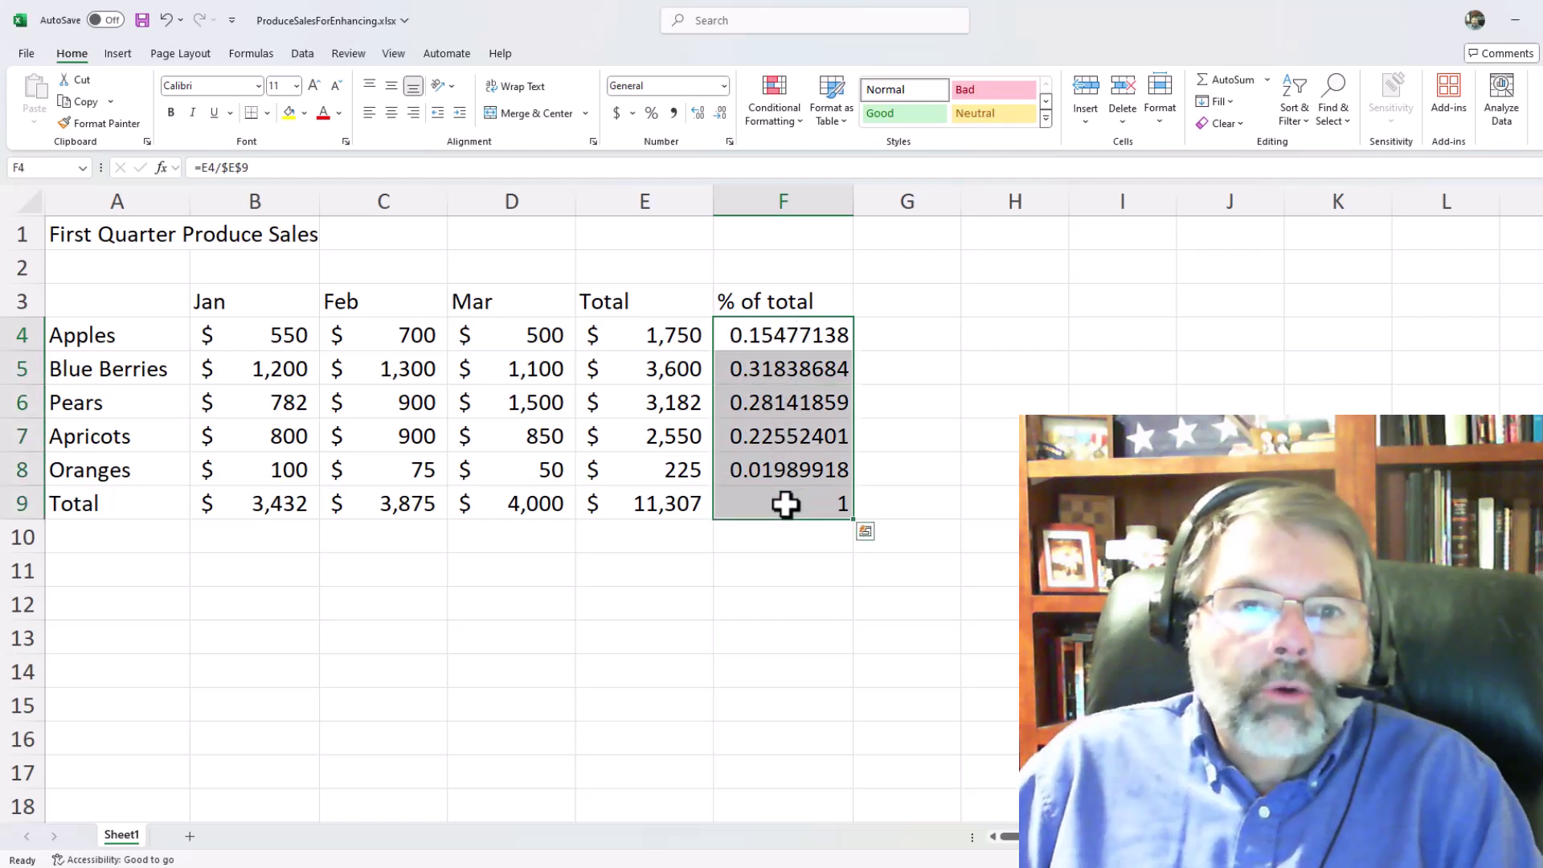
click(651, 112)
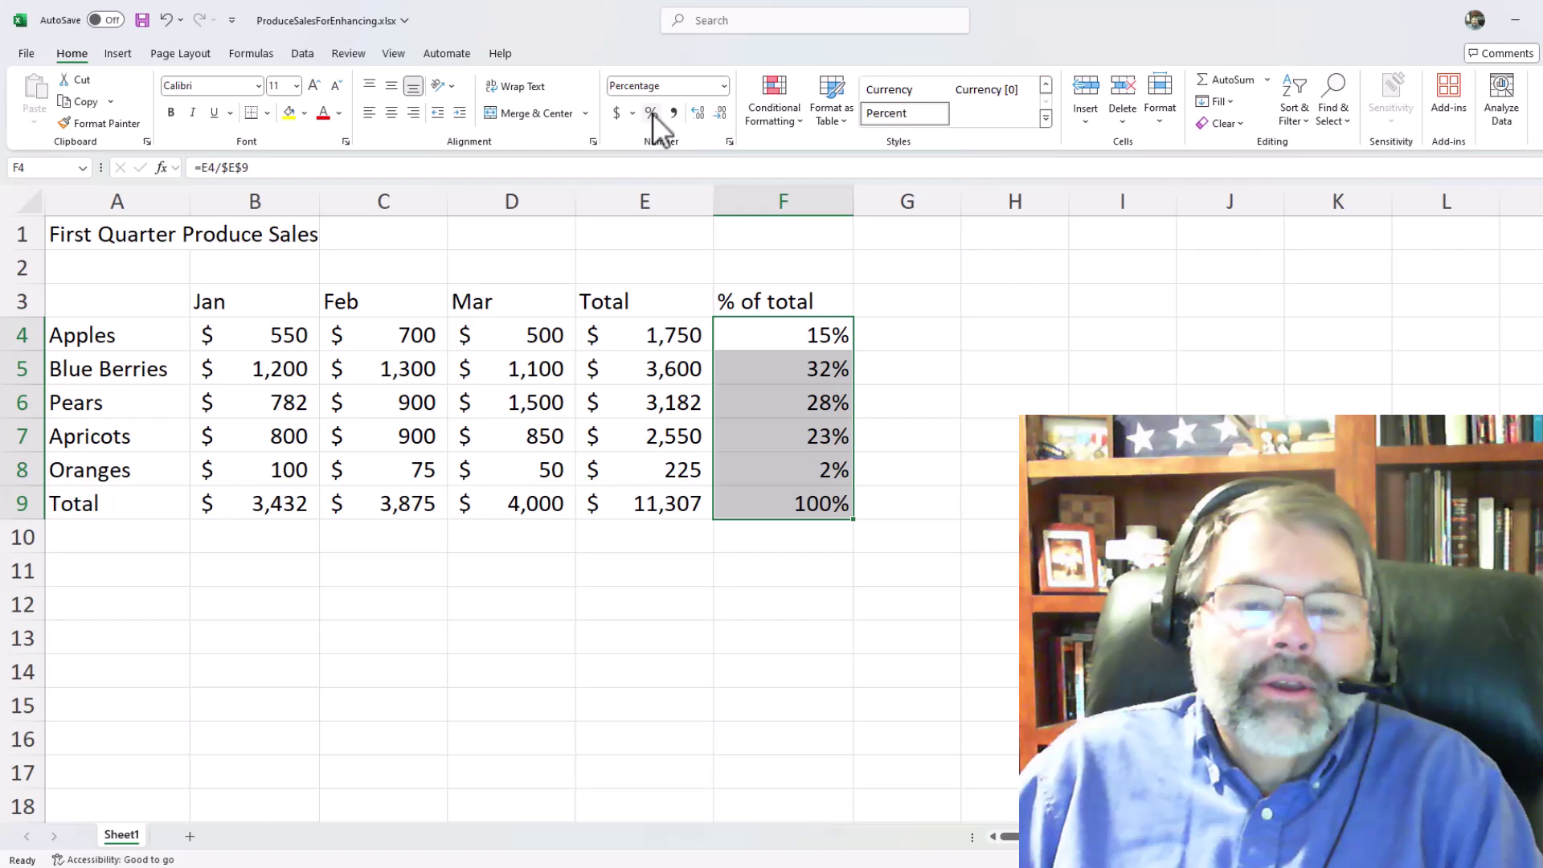
click(698, 113)
click(698, 113)
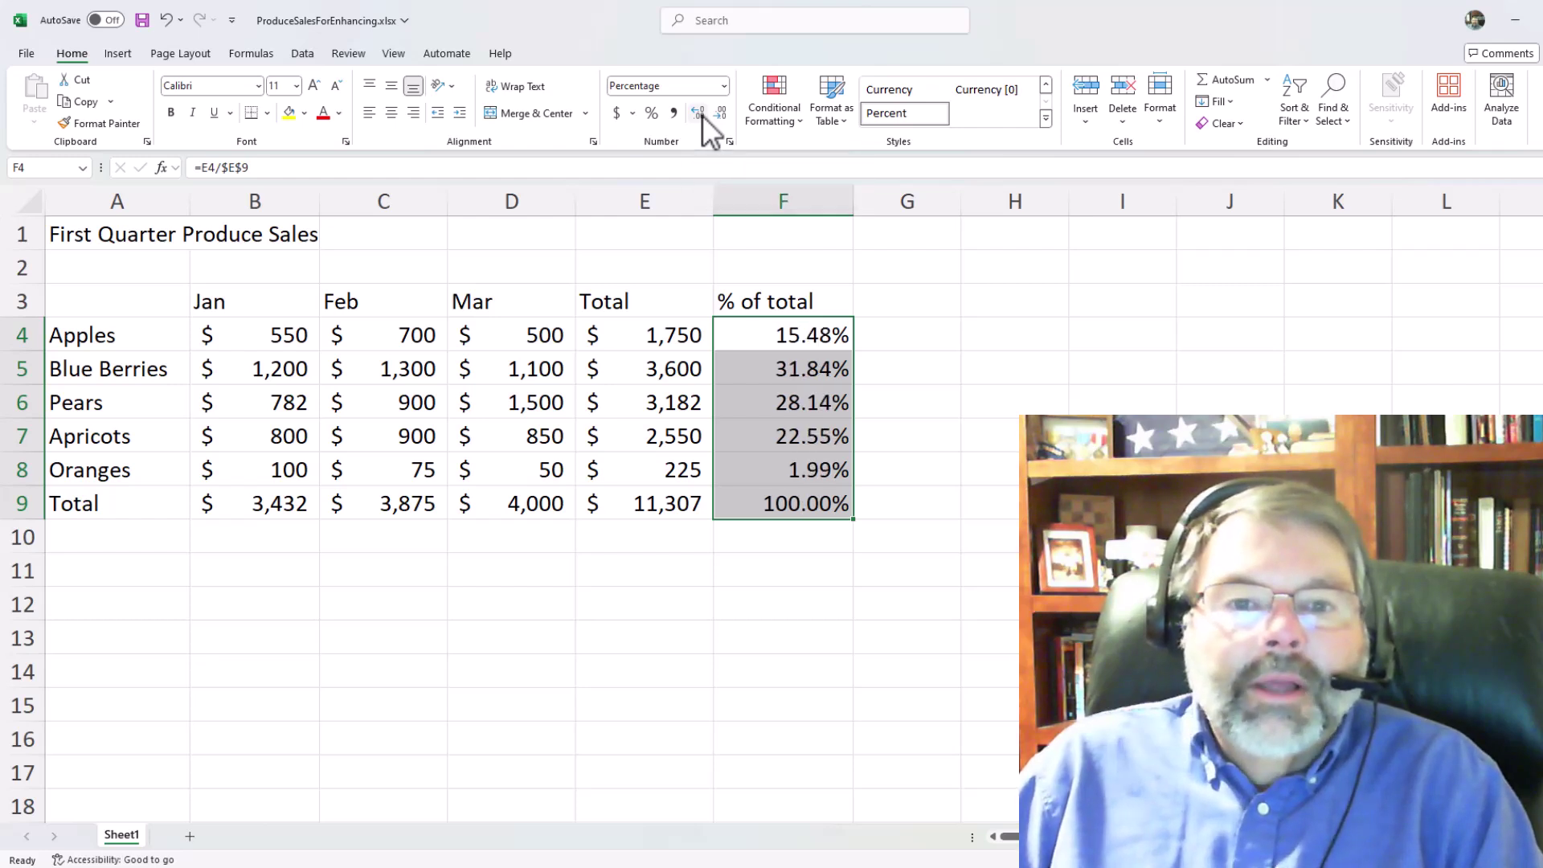
click(810, 336)
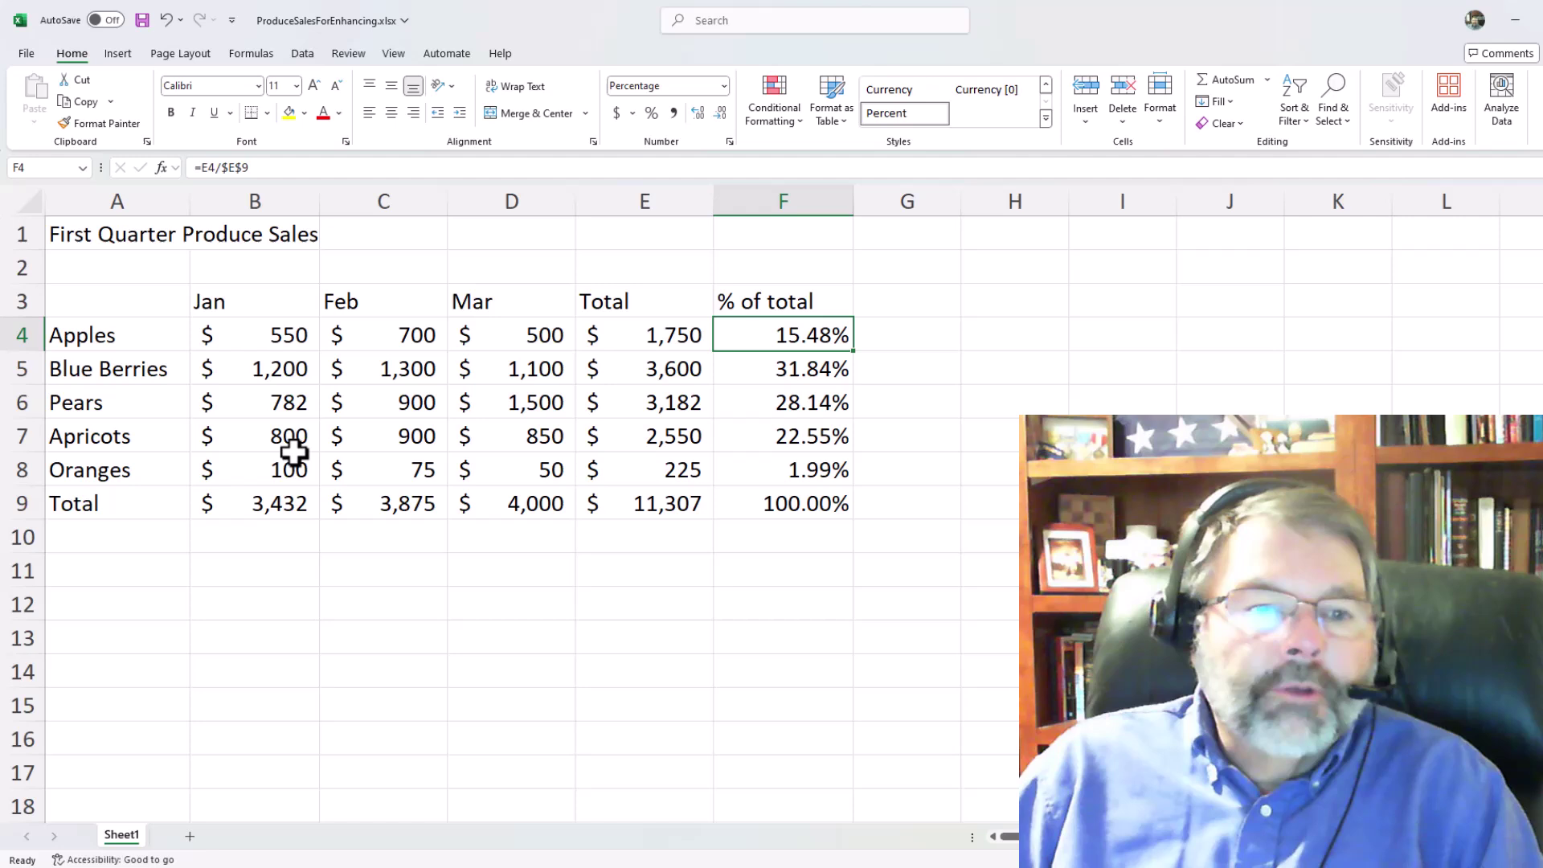
- Insert a blank row above Pears and confirm the Jan total remains =SUM(B4:B9)
click(278, 504)
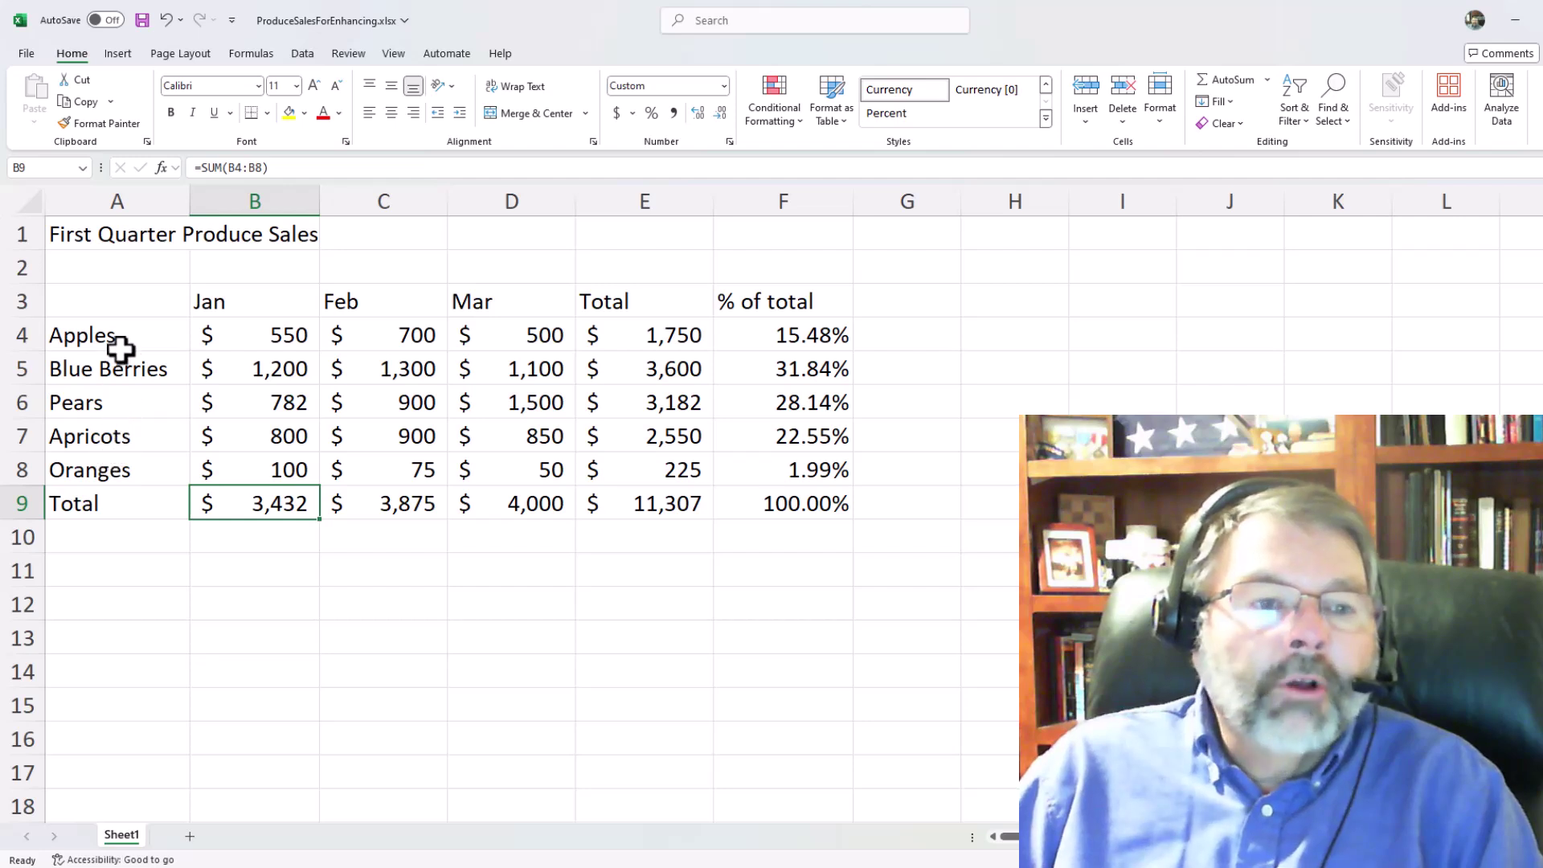
click(26, 400)
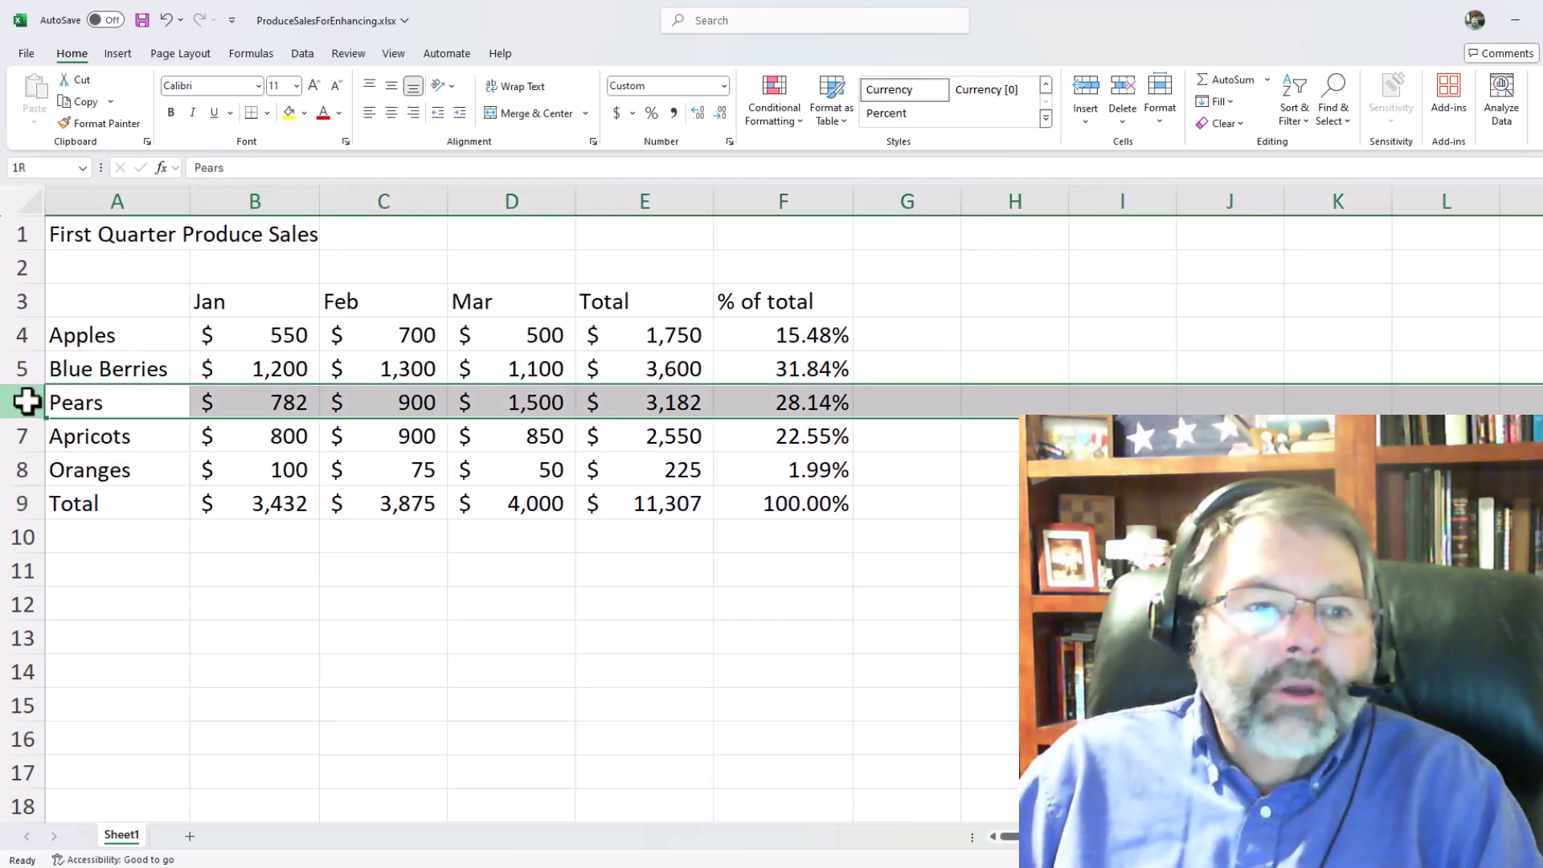
right_click(30, 399)
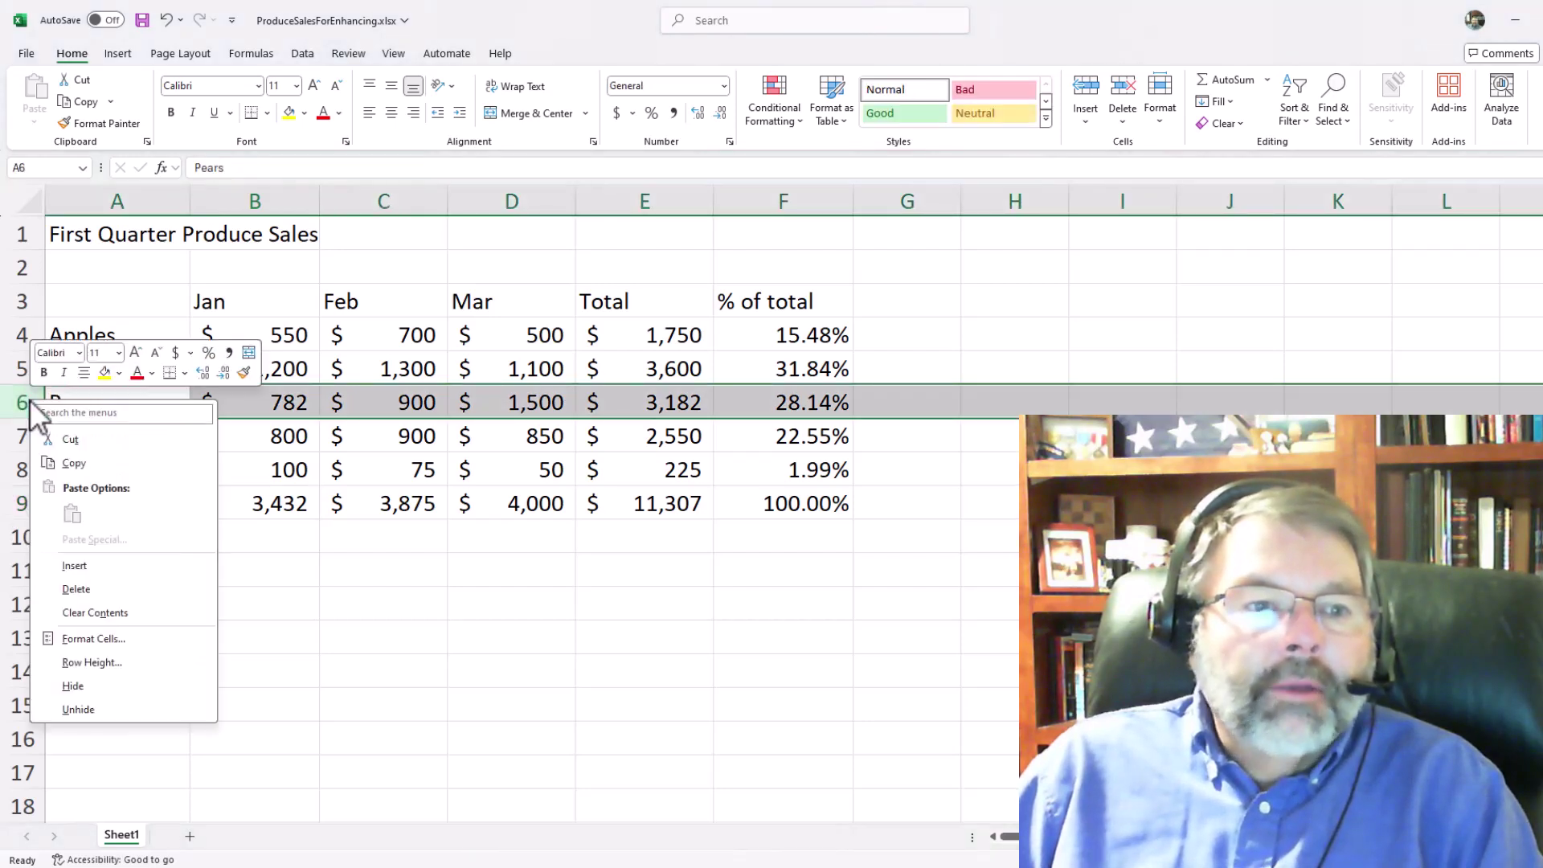
click(96, 566)
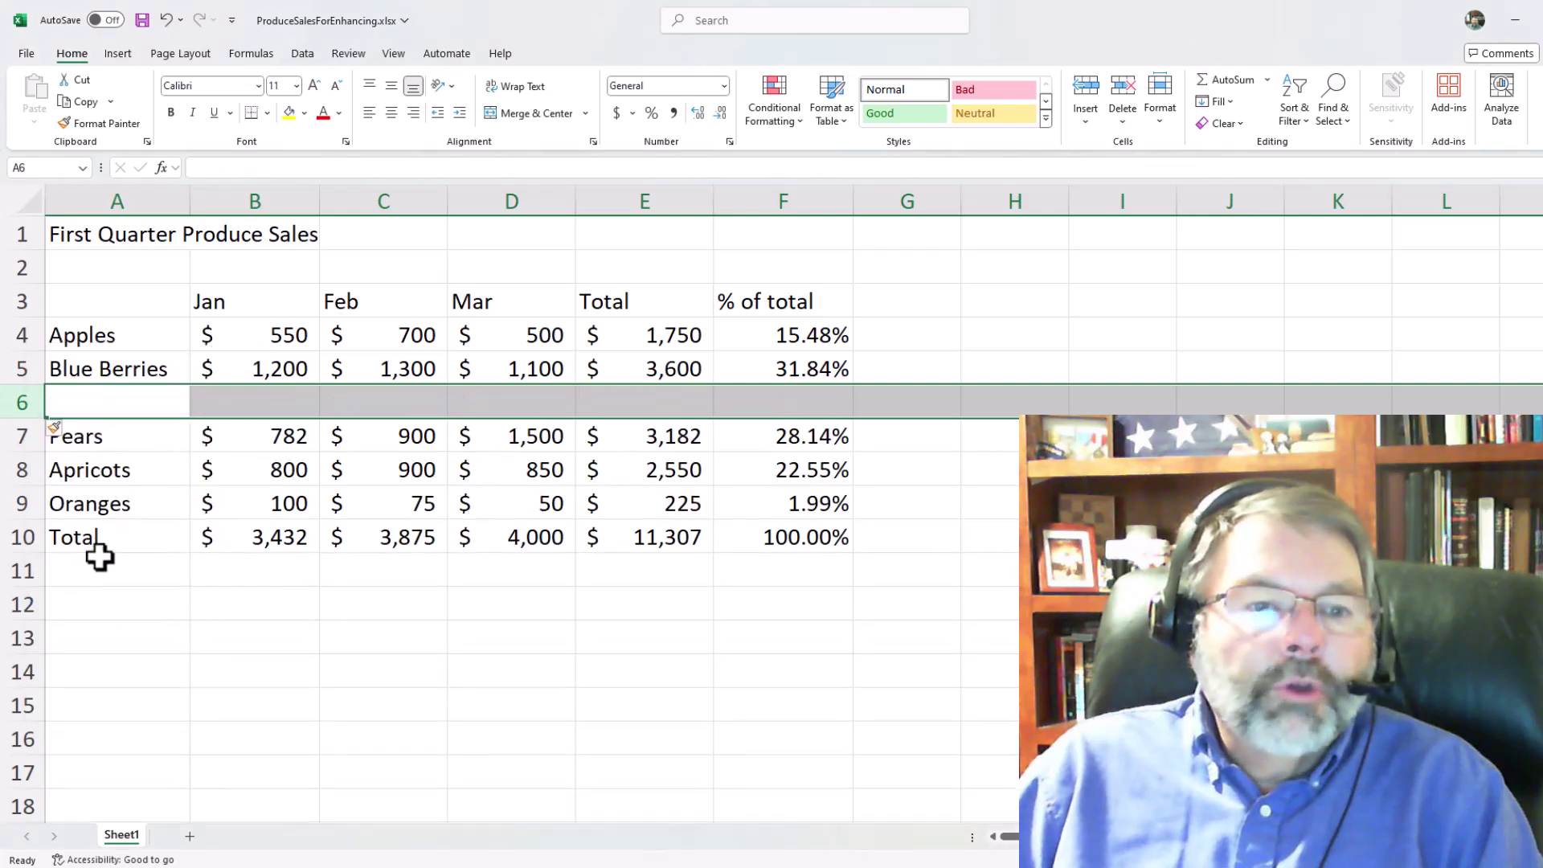
click(275, 532)
double_click(276, 532)
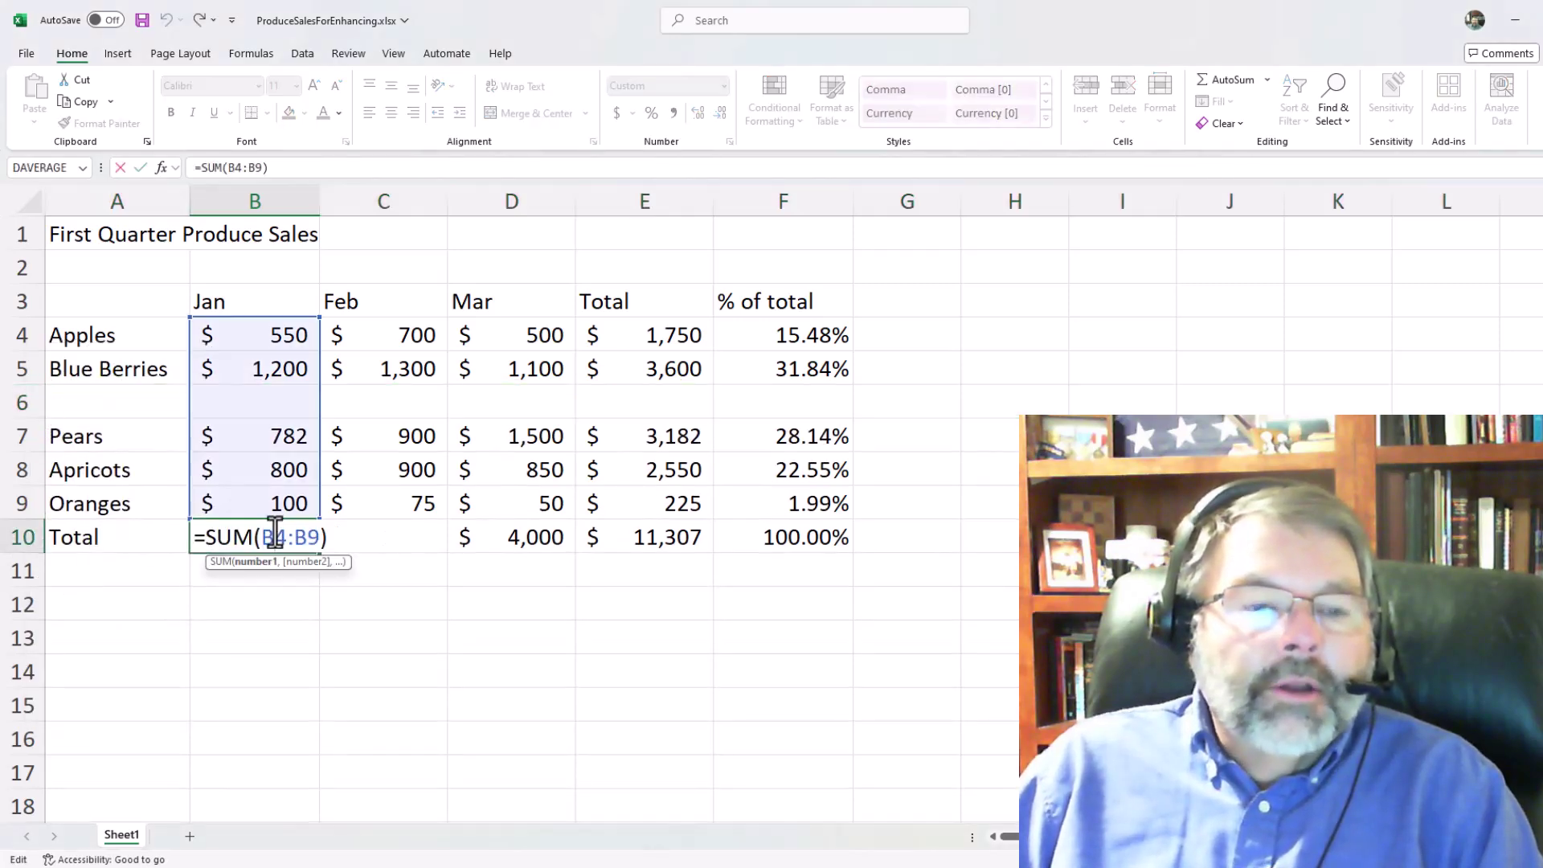
key(ctrl+Return)
drag(81, 373, 102, 426)
- Add Strawberries in row 6 with 100 for Jan, Feb and Mar
click(98, 402)
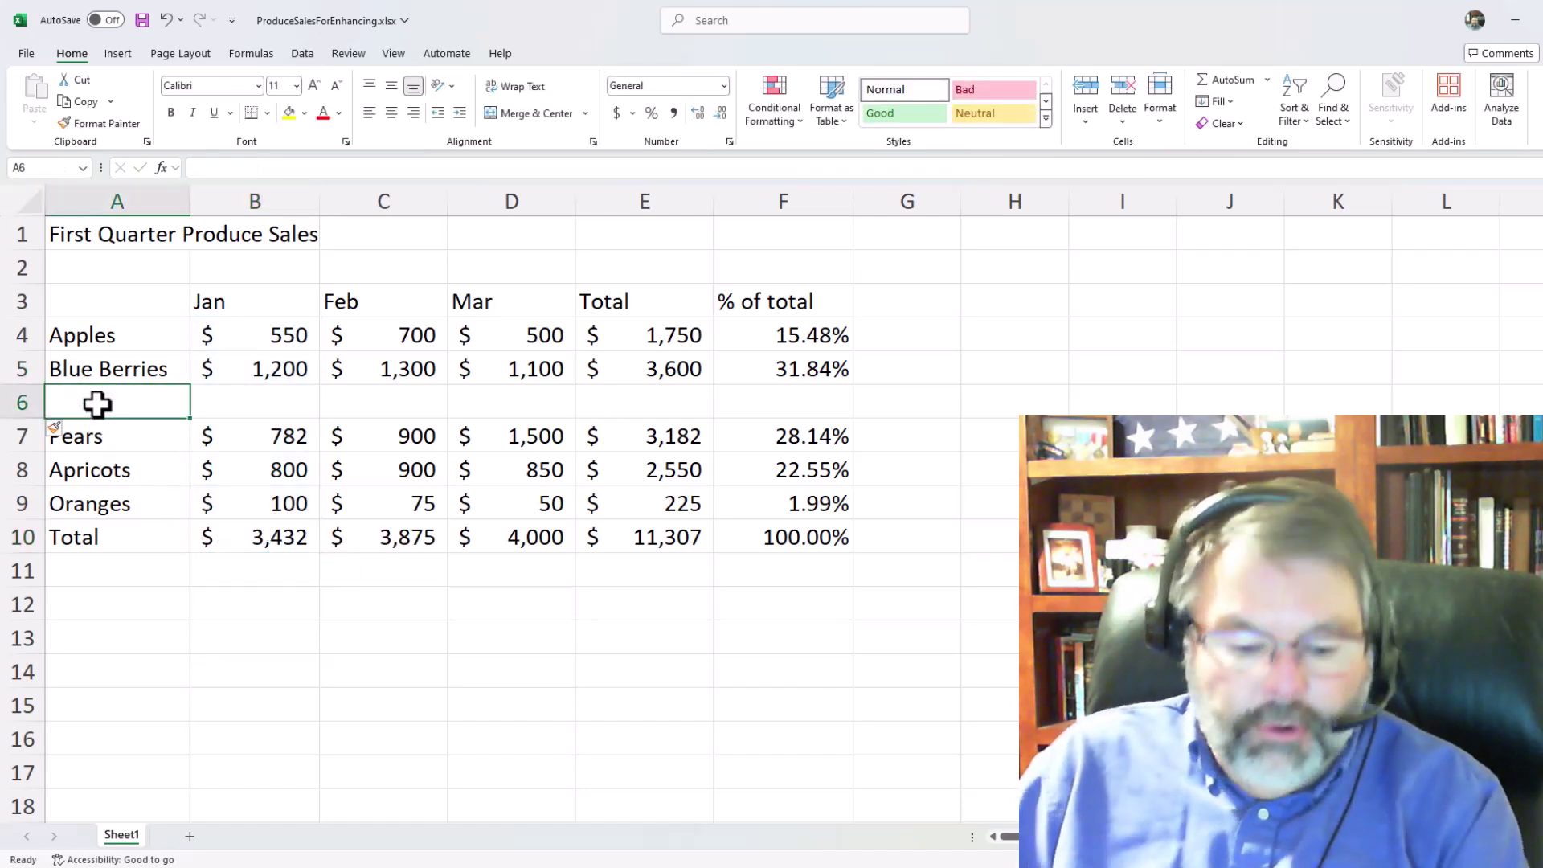
text(St)
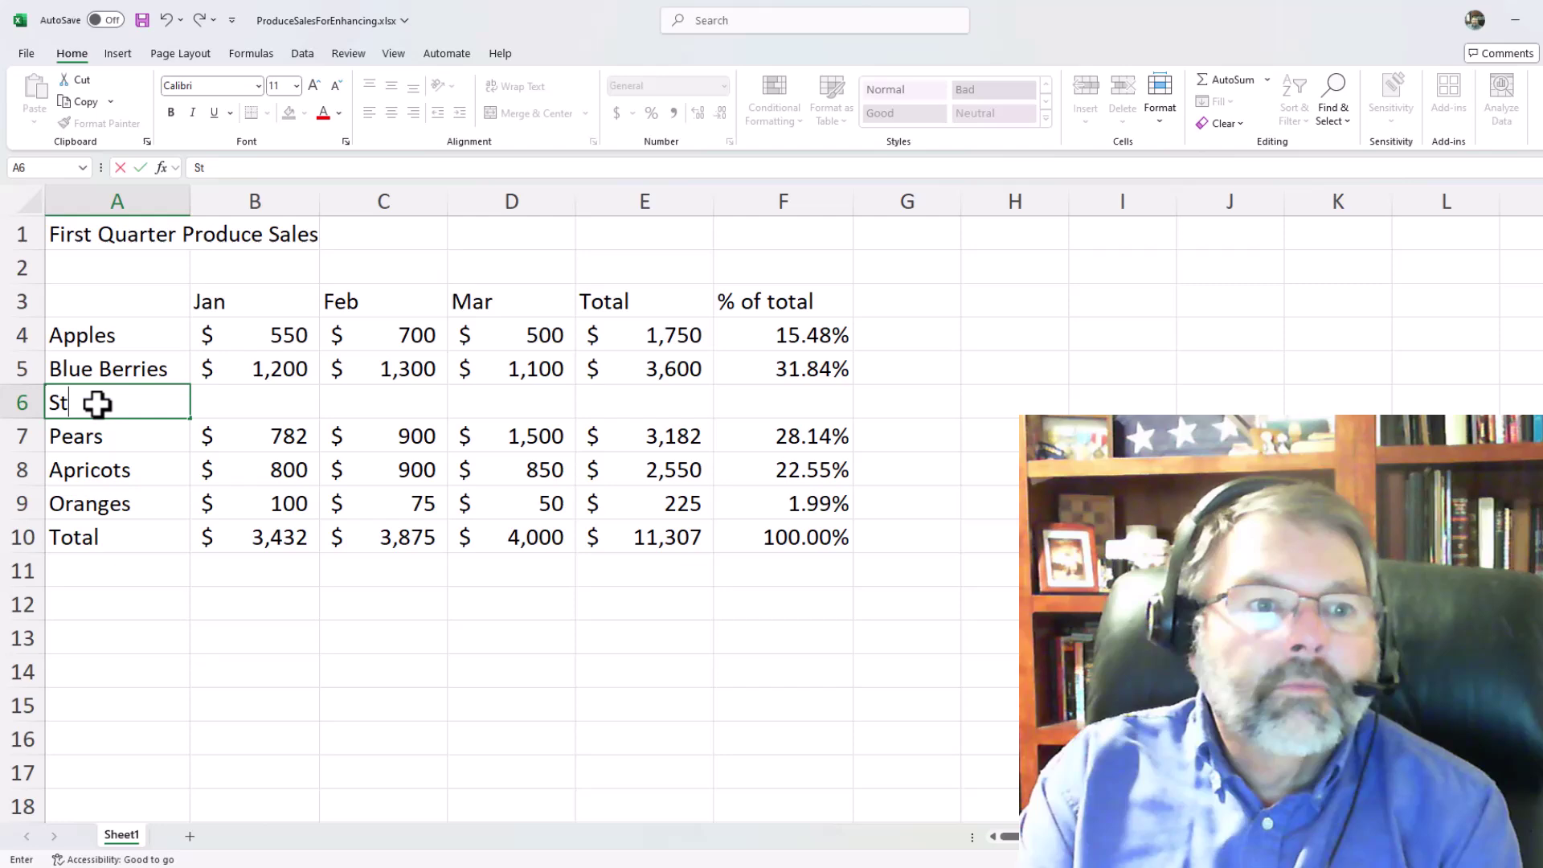
text(rawberr)
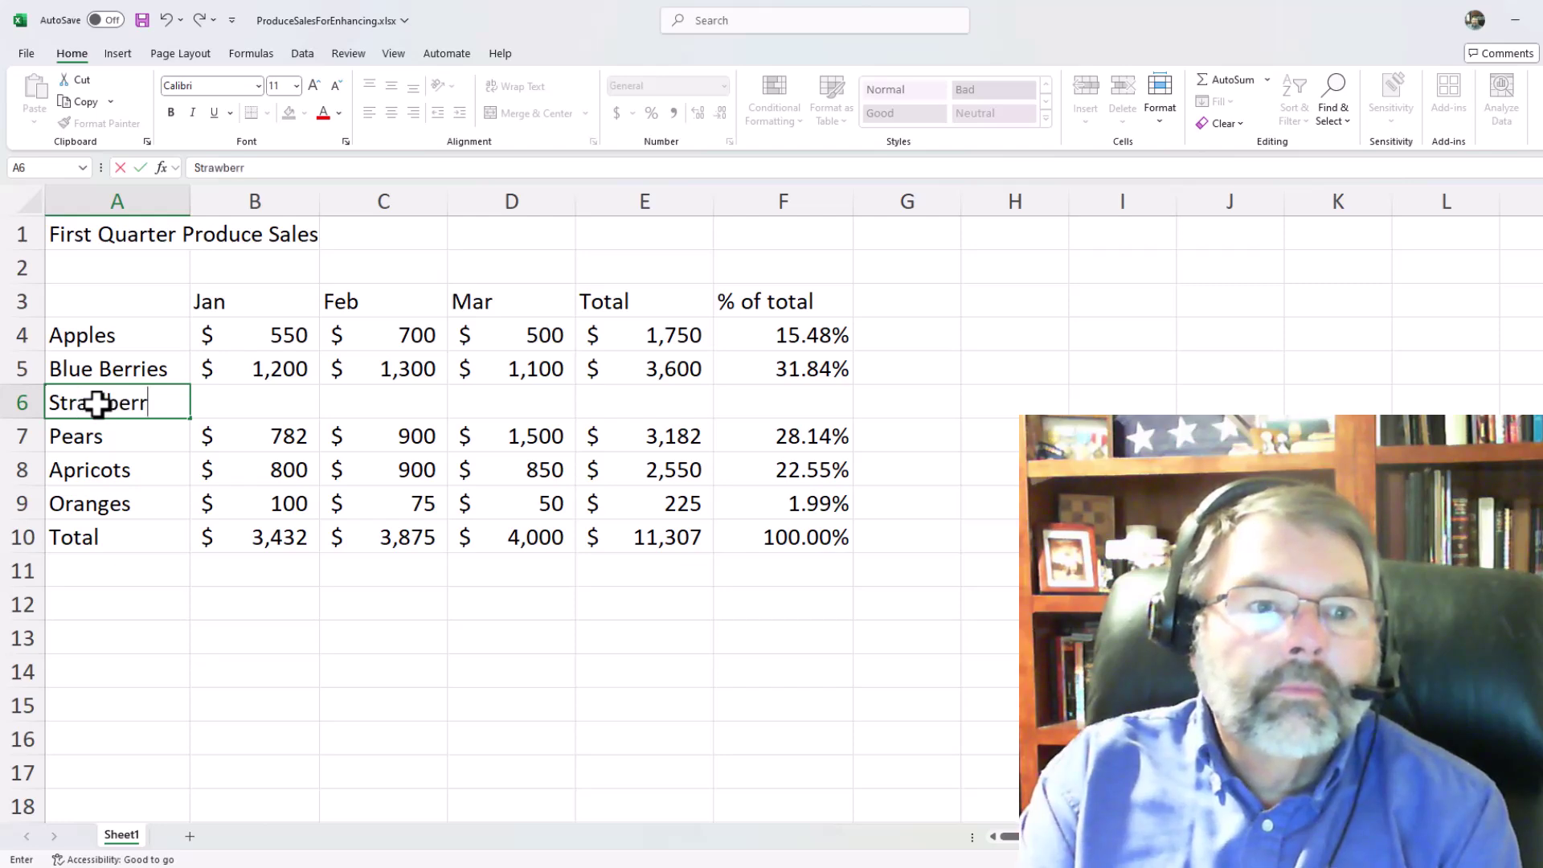
text(ies)
key(Tab)
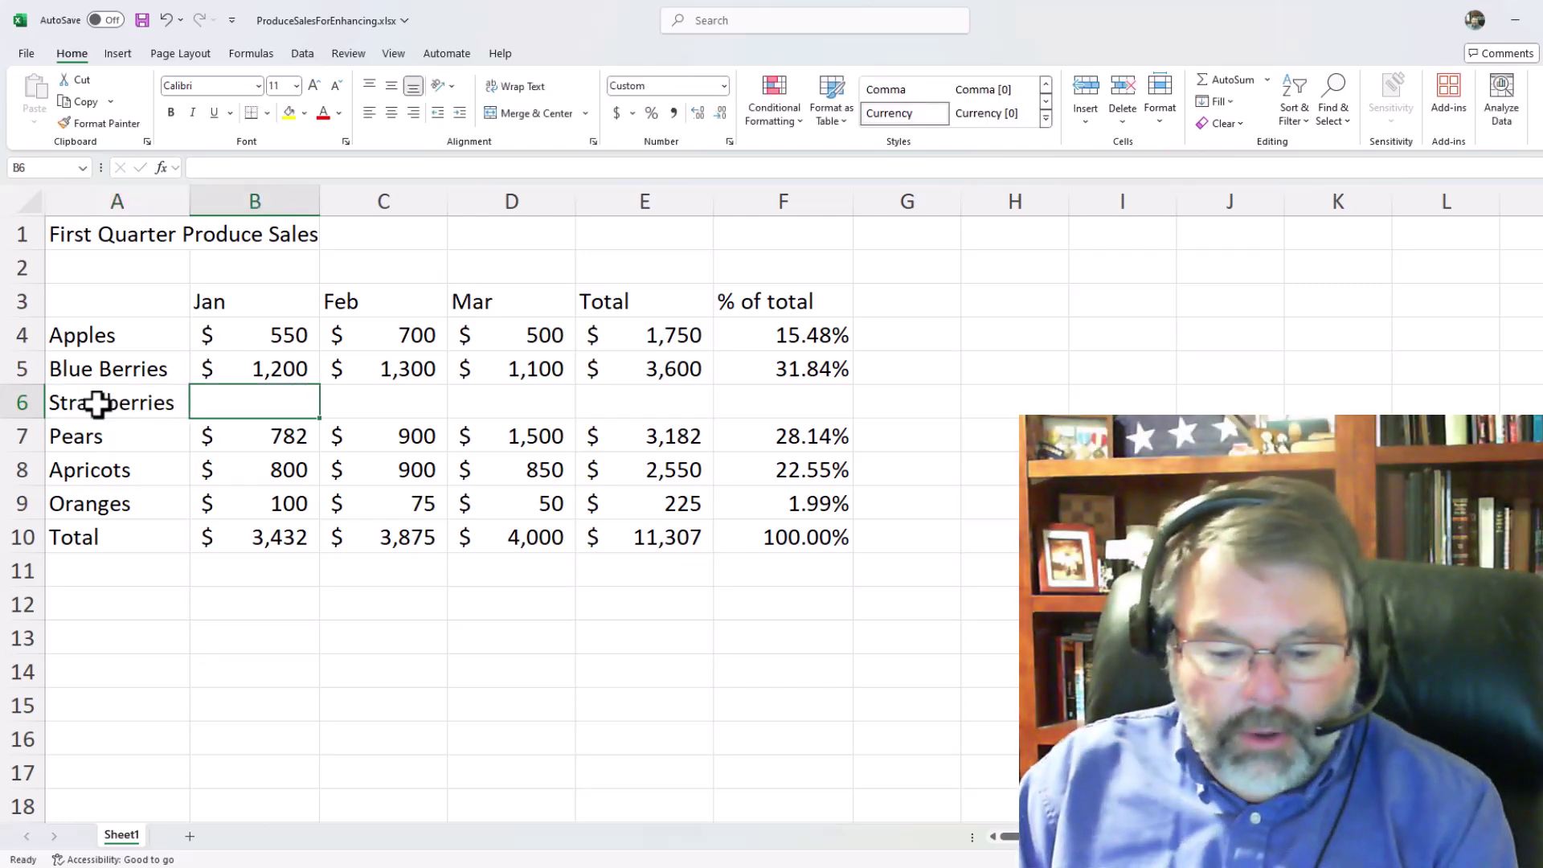
text(100)
key(Tab)
key(Left)
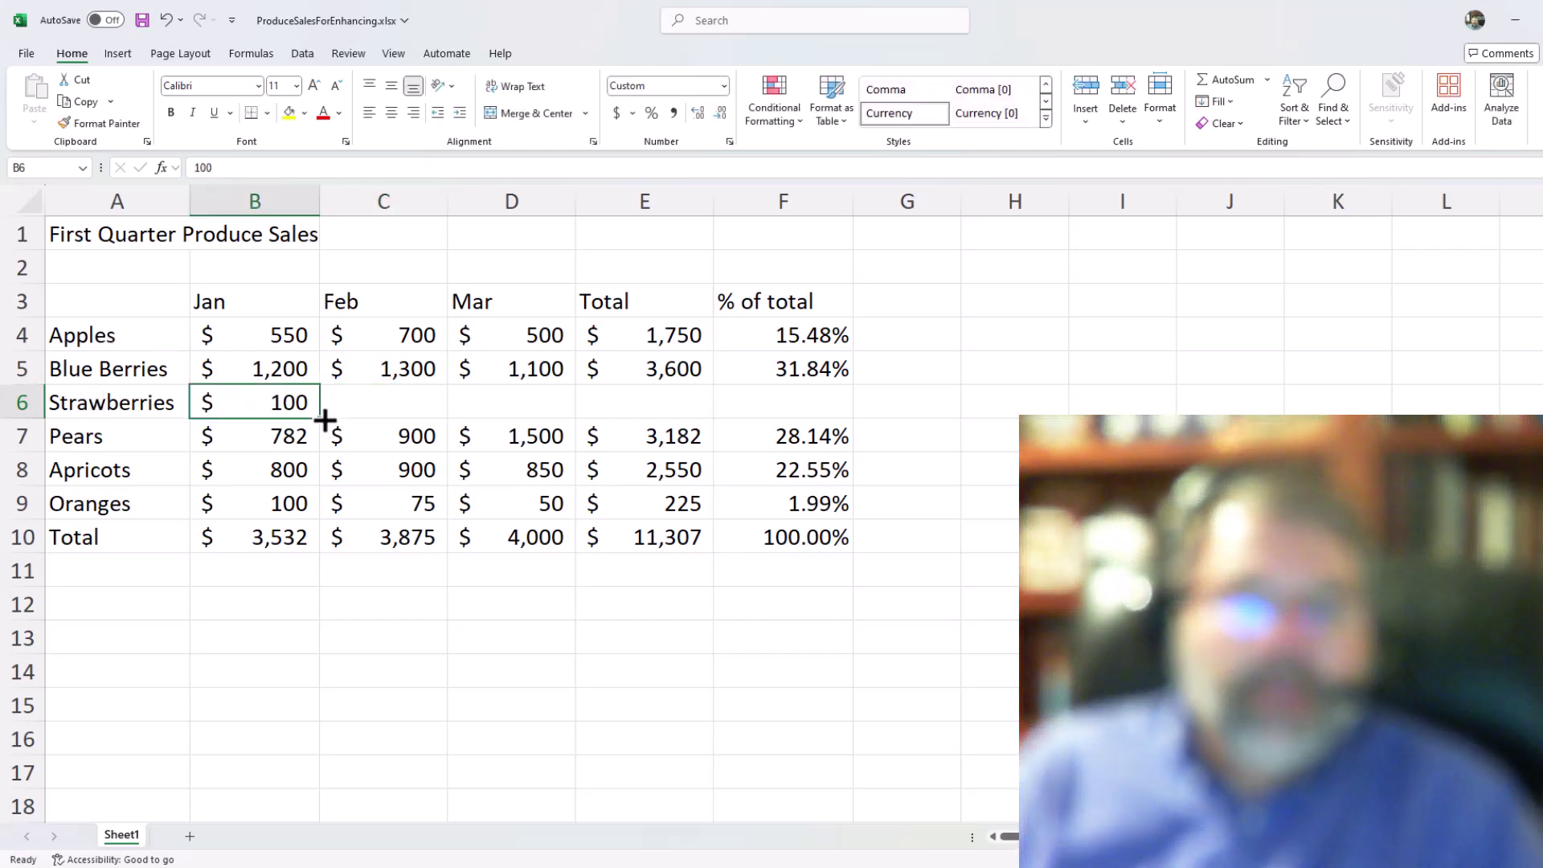
drag(324, 419, 542, 418)
- Extend the Total and % of total formulas down to the Strawberries row
drag(630, 365, 740, 378)
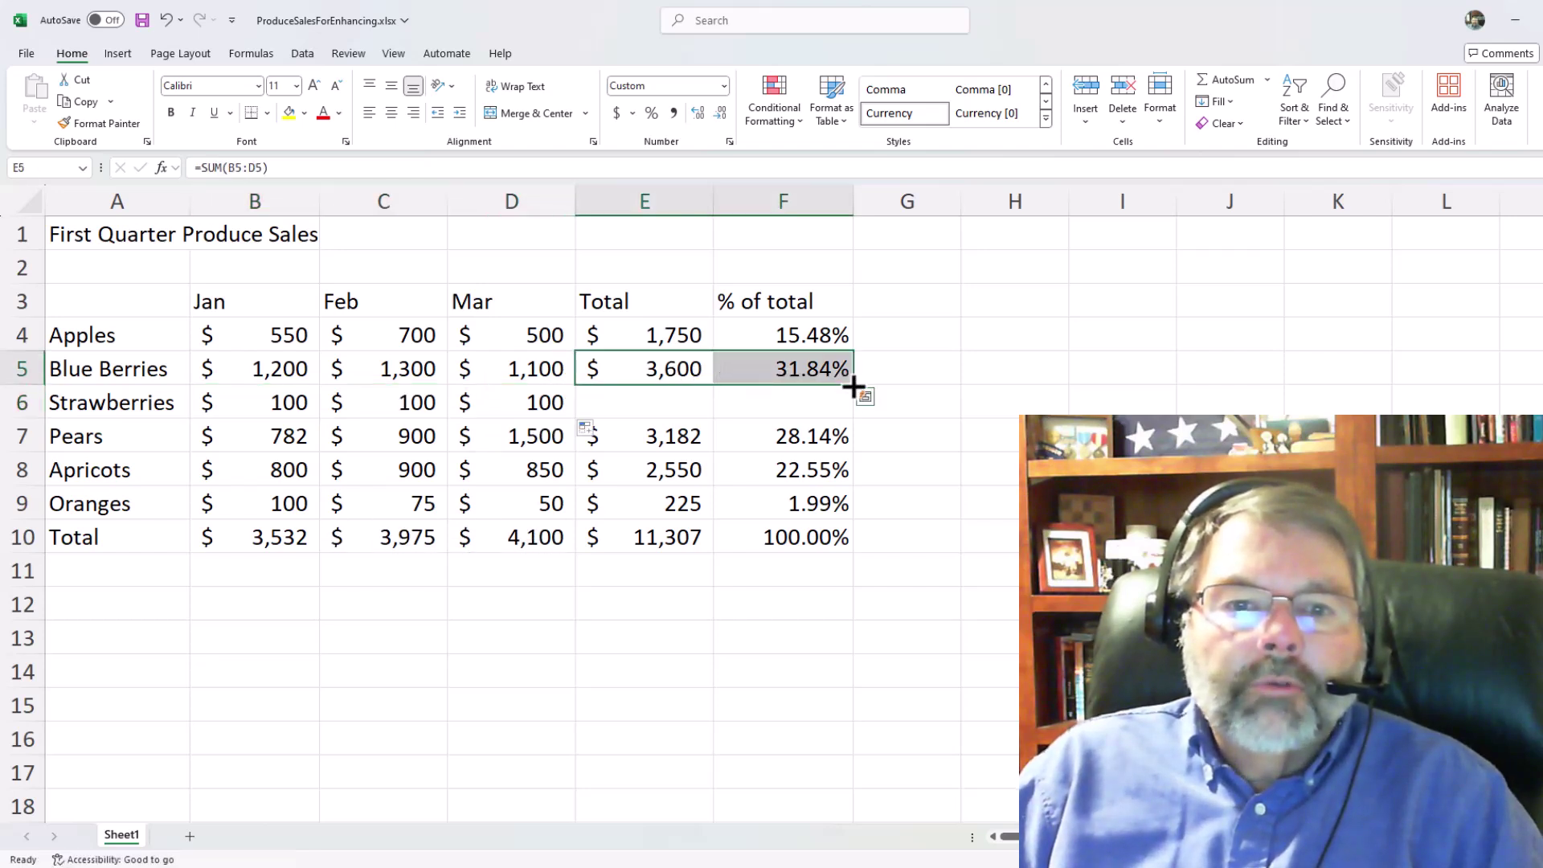
drag(853, 389, 850, 417)
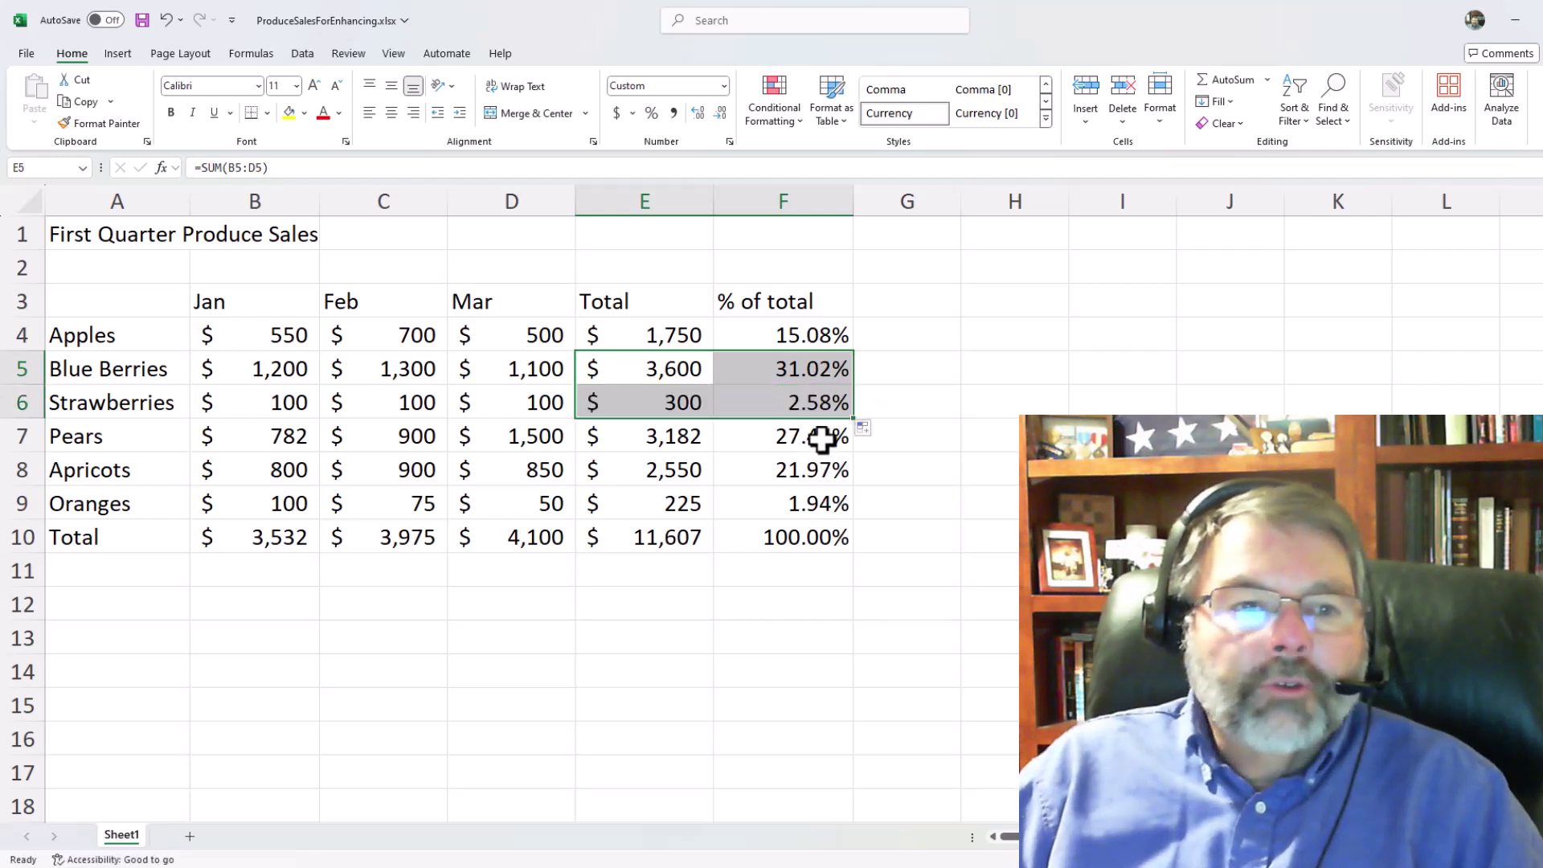
click(530, 424)
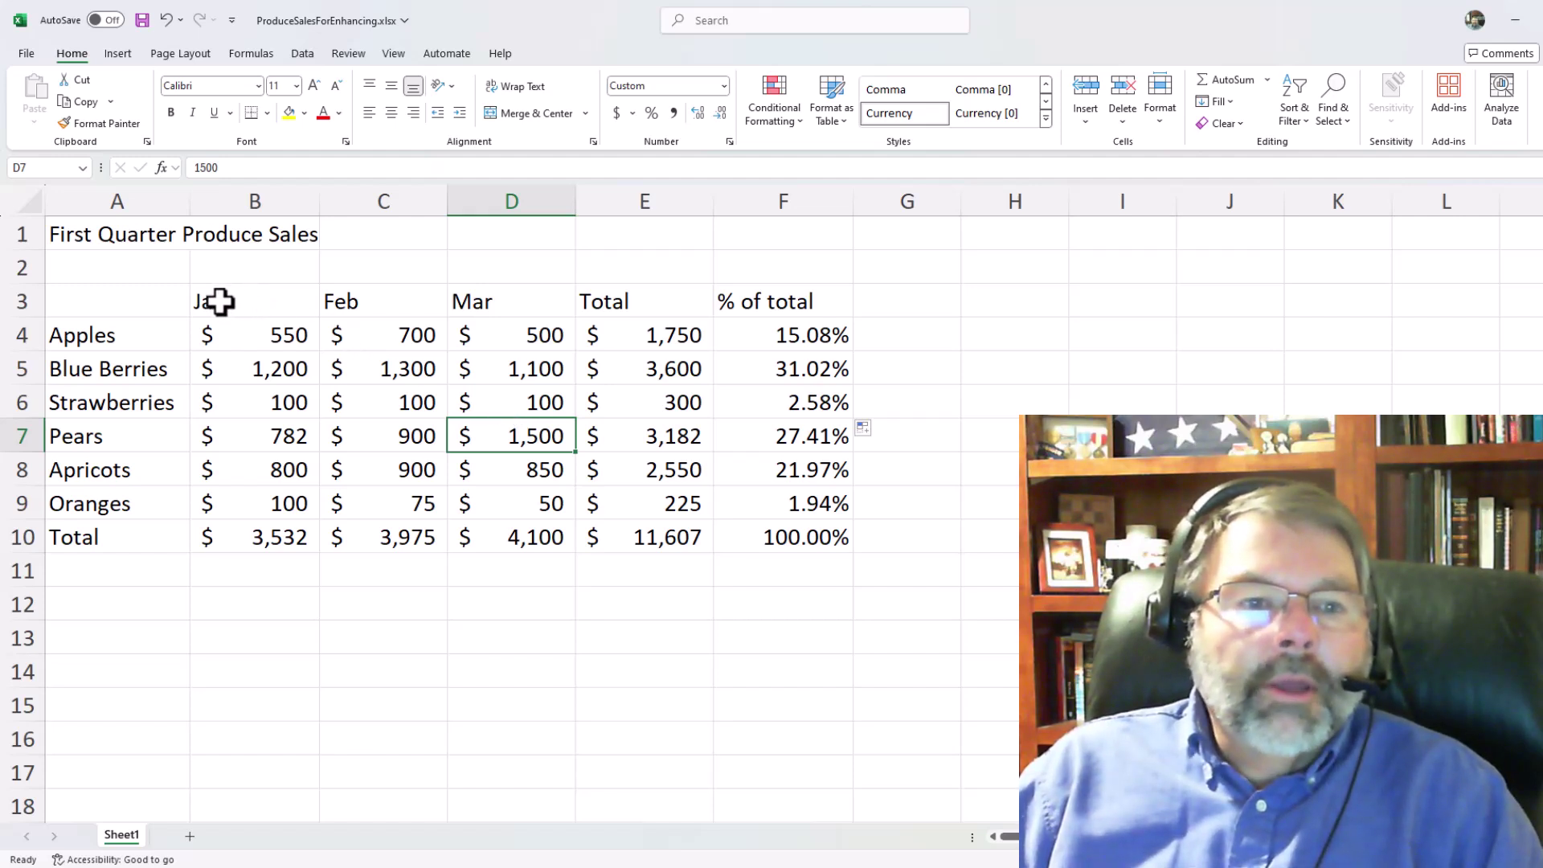
- Make the B3:F3 headers Jan through % of total centred, bold and 12-point
drag(212, 300, 800, 308)
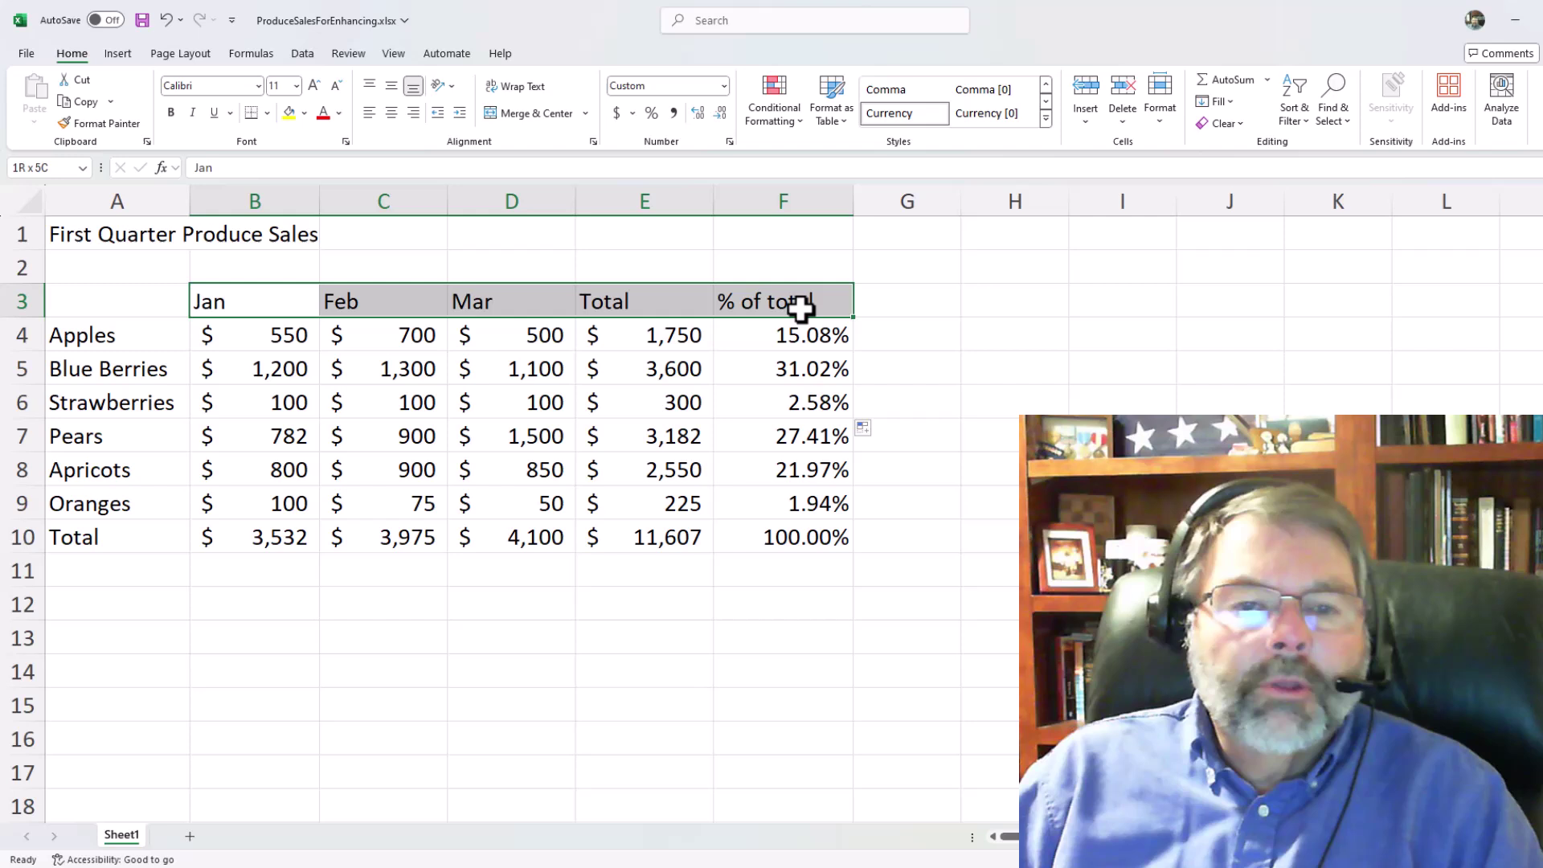
drag(801, 307, 801, 308)
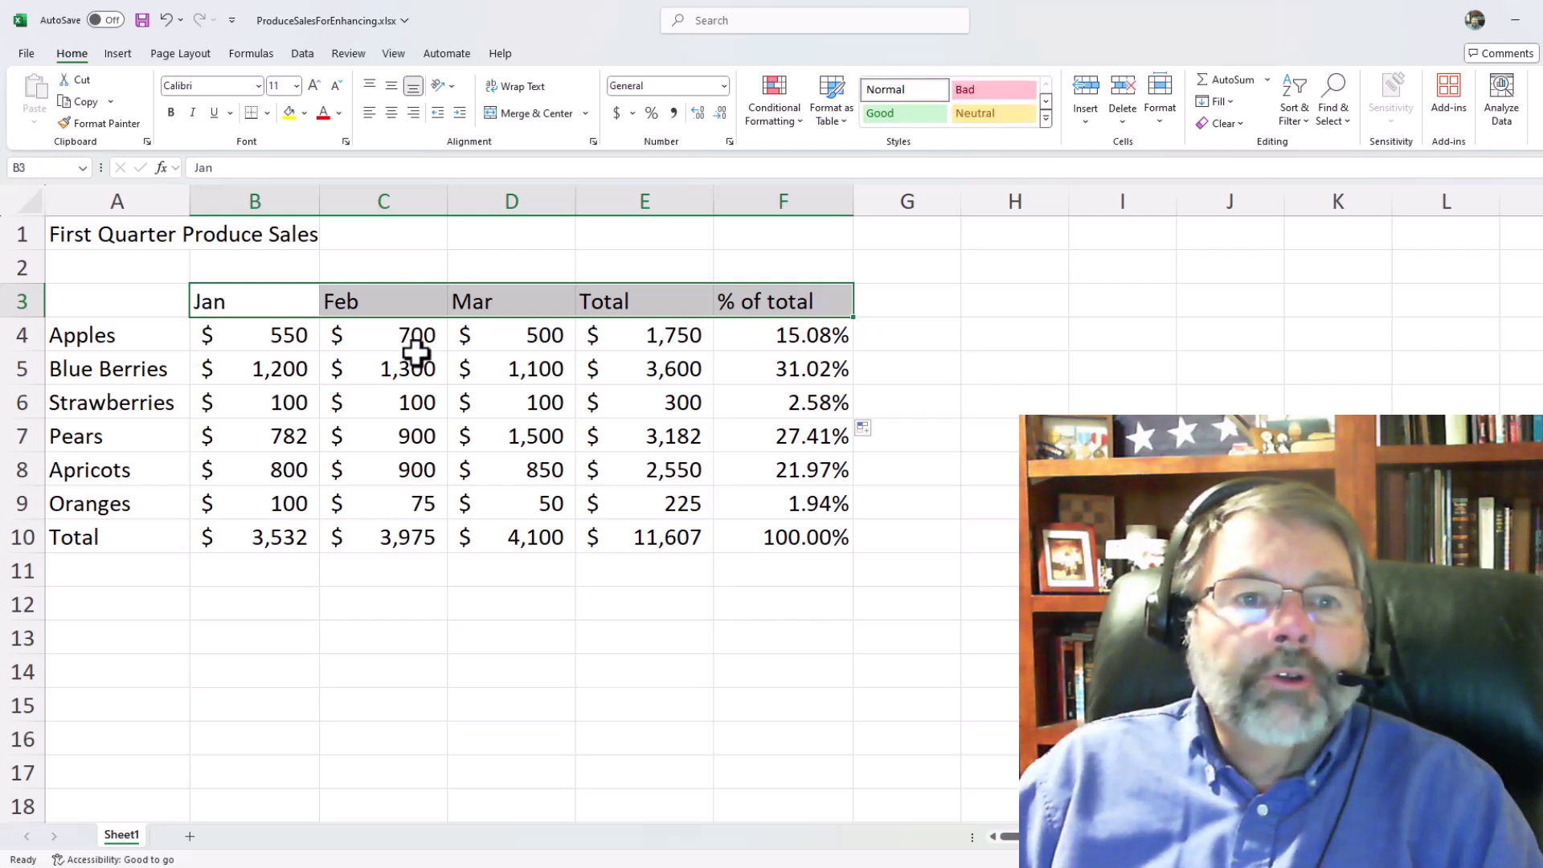
click(390, 112)
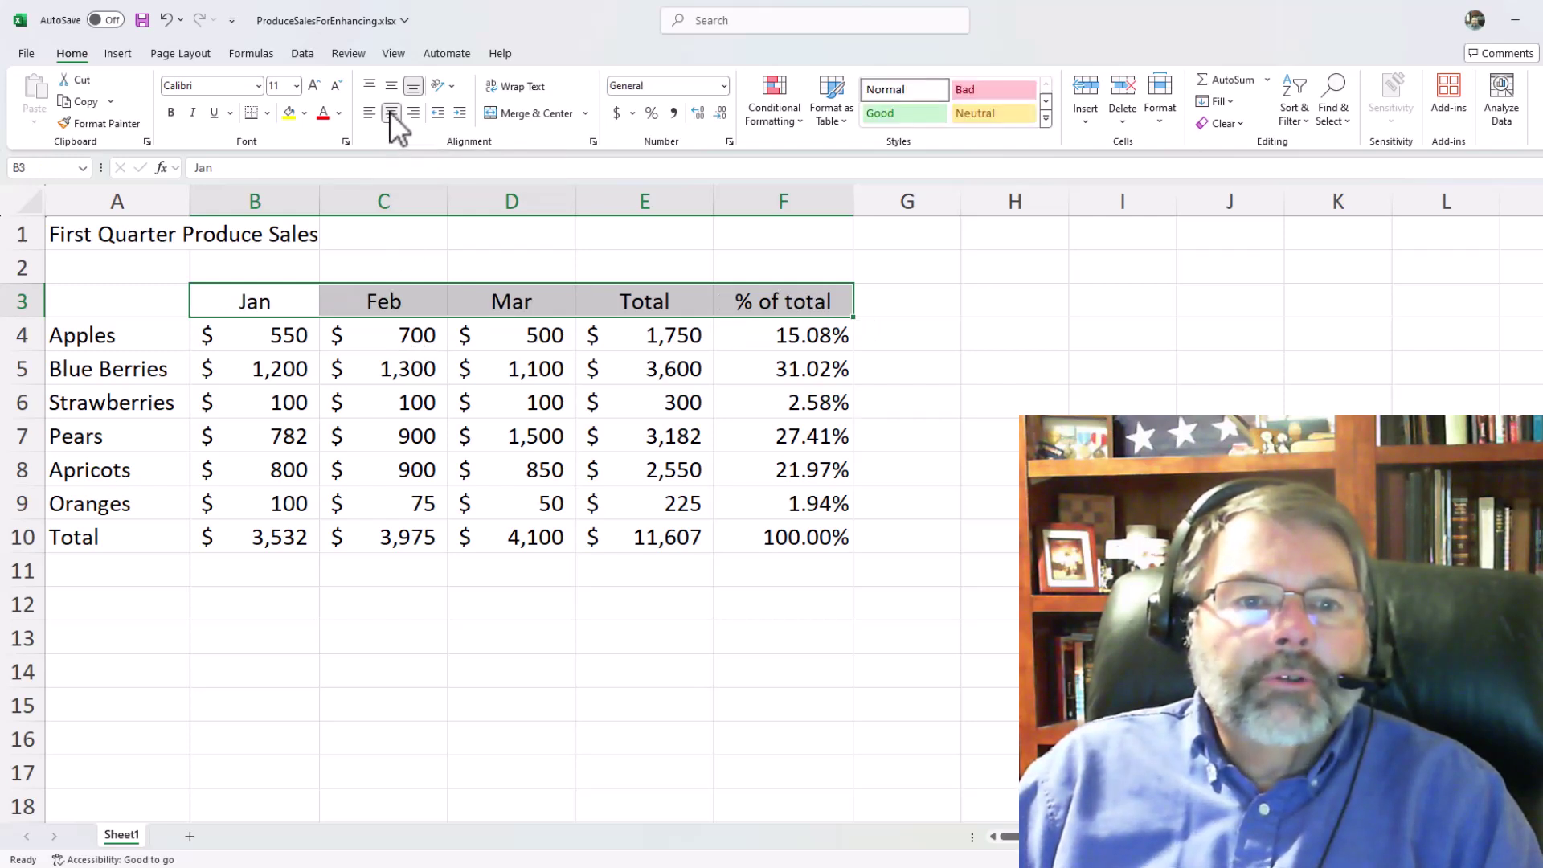
click(171, 116)
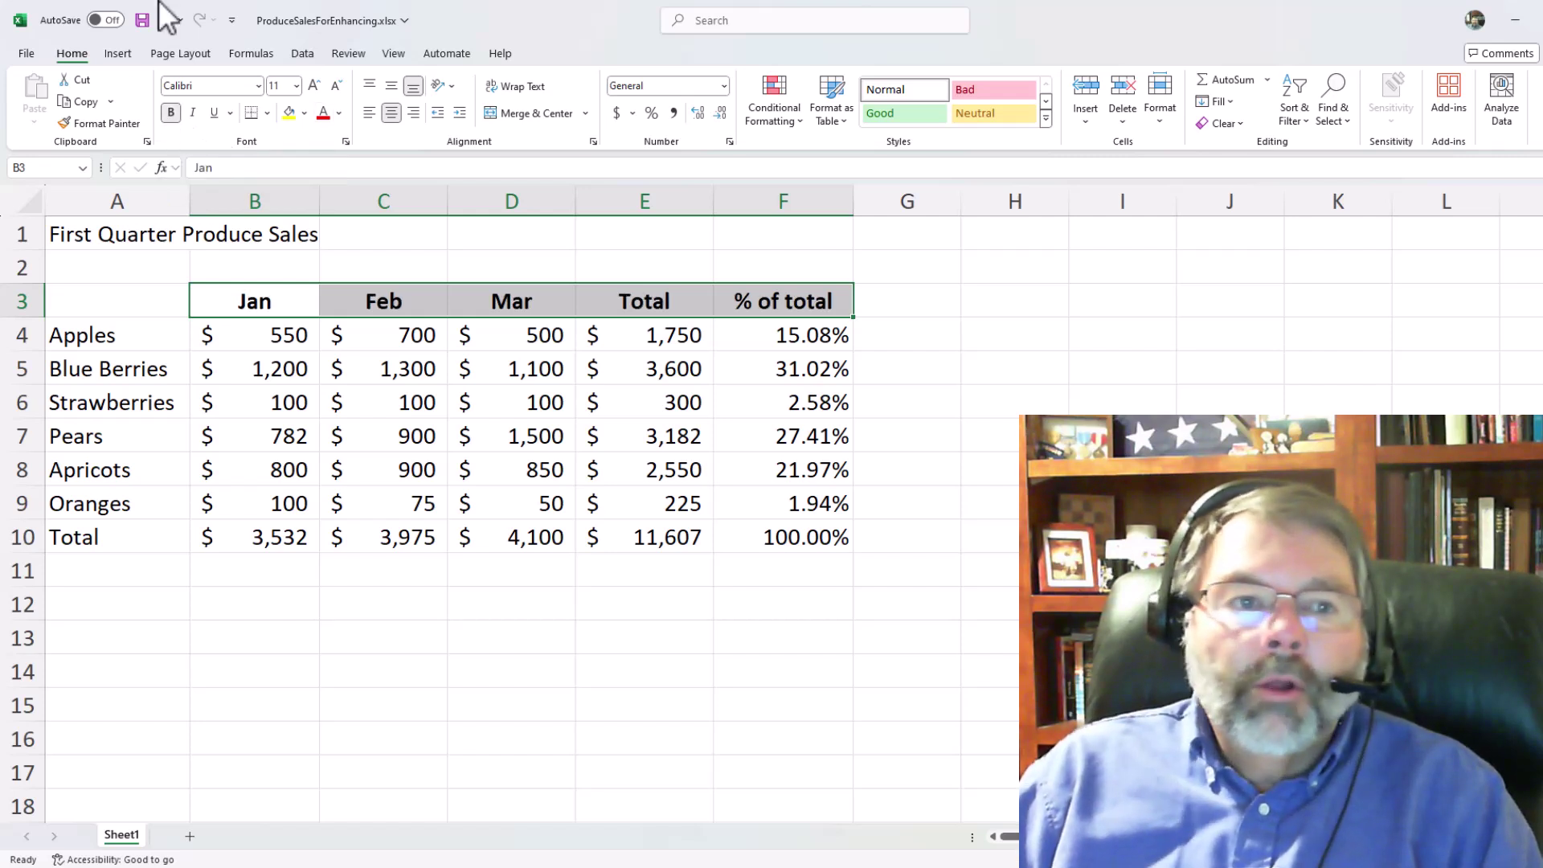
click(296, 85)
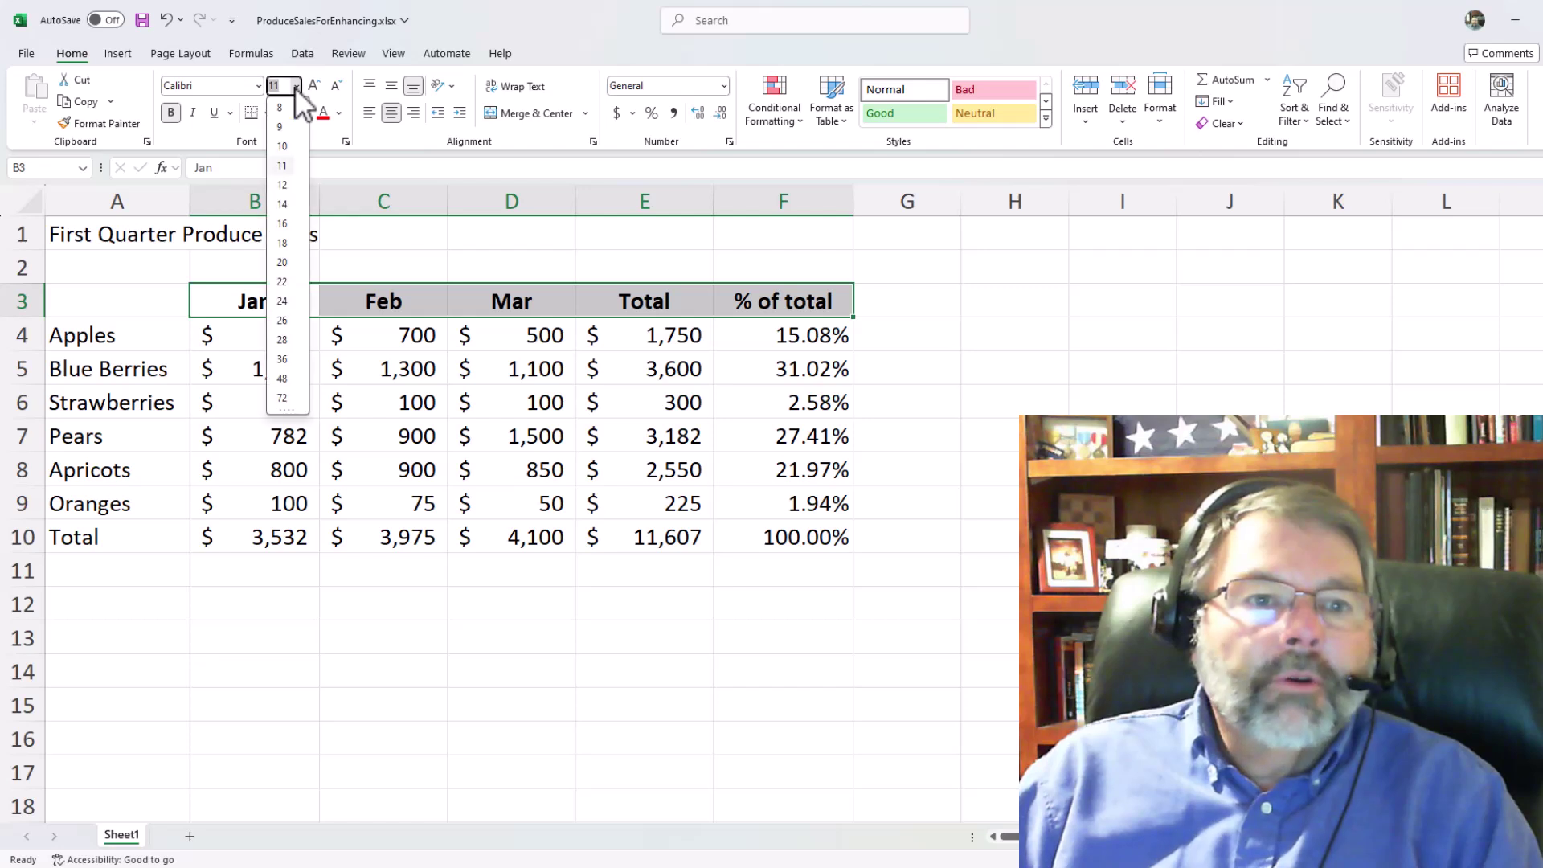
click(286, 186)
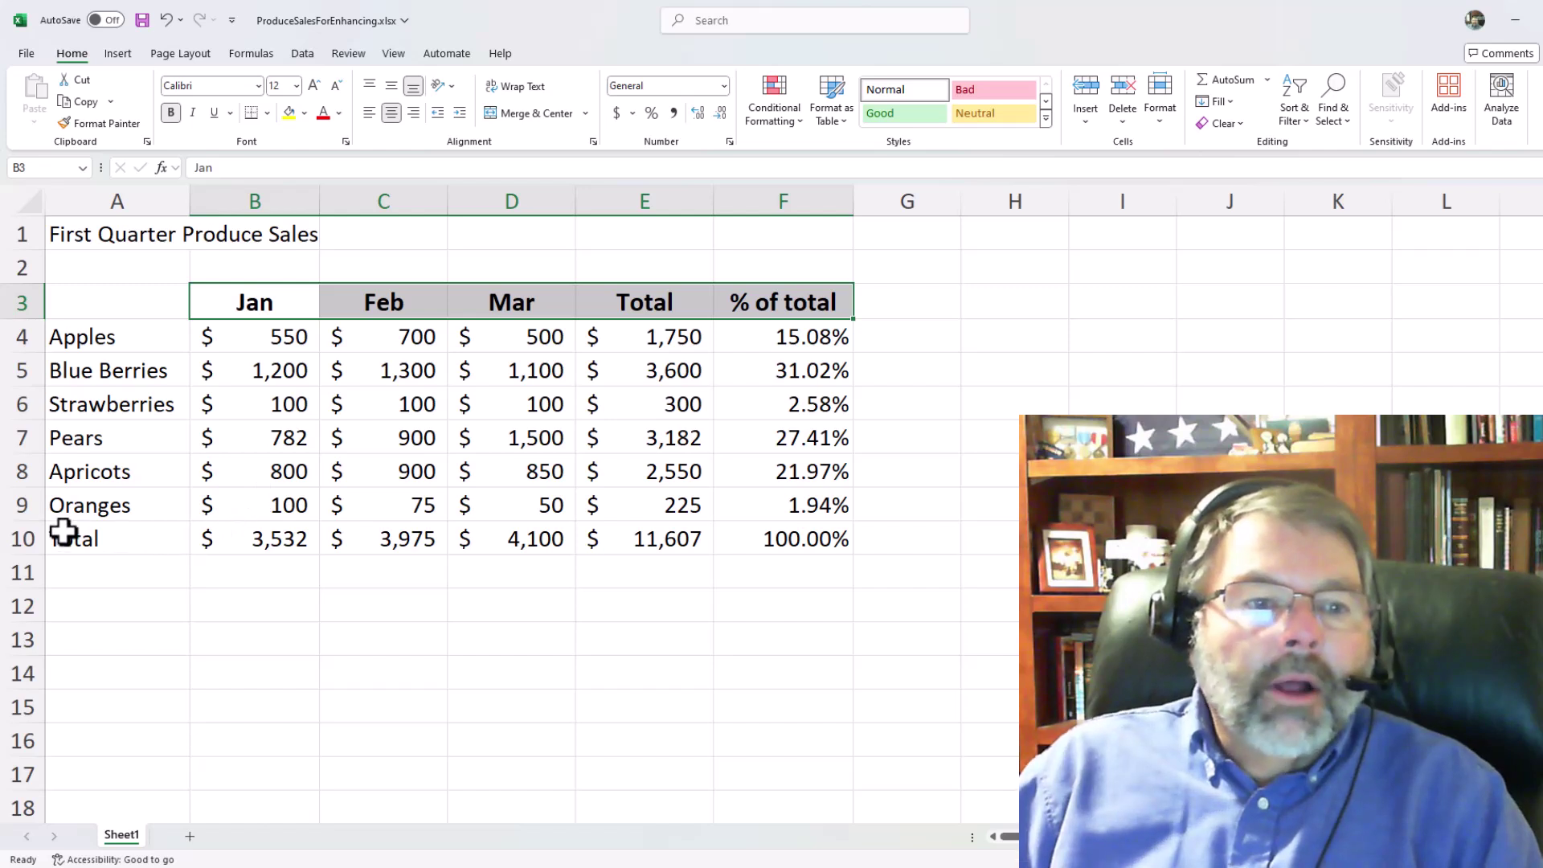
- Add a top border along the Total row A10:F10
drag(58, 538, 732, 539)
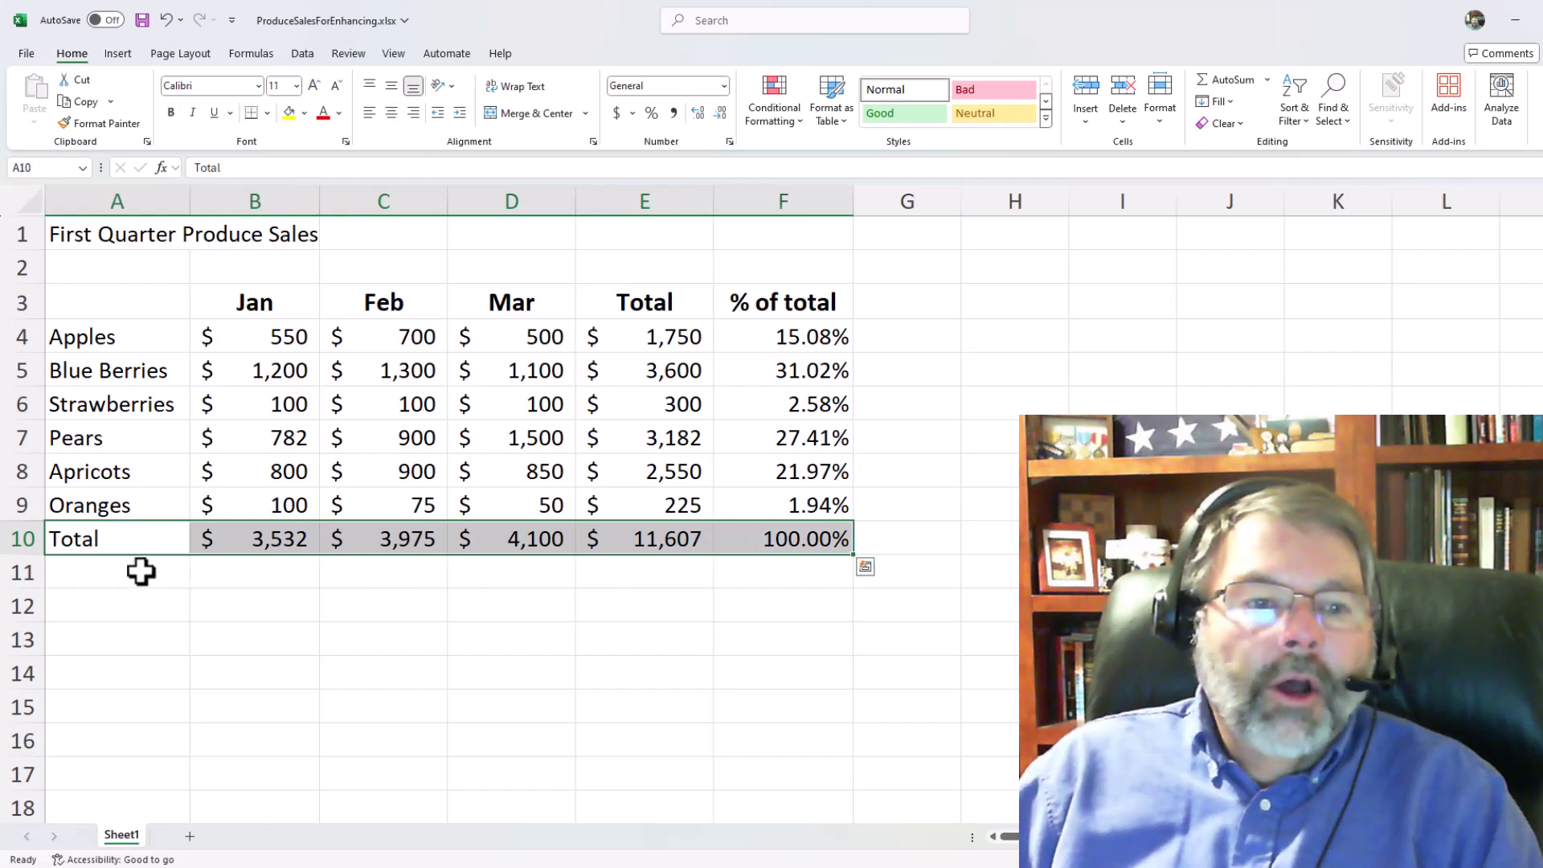
drag(89, 539, 759, 536)
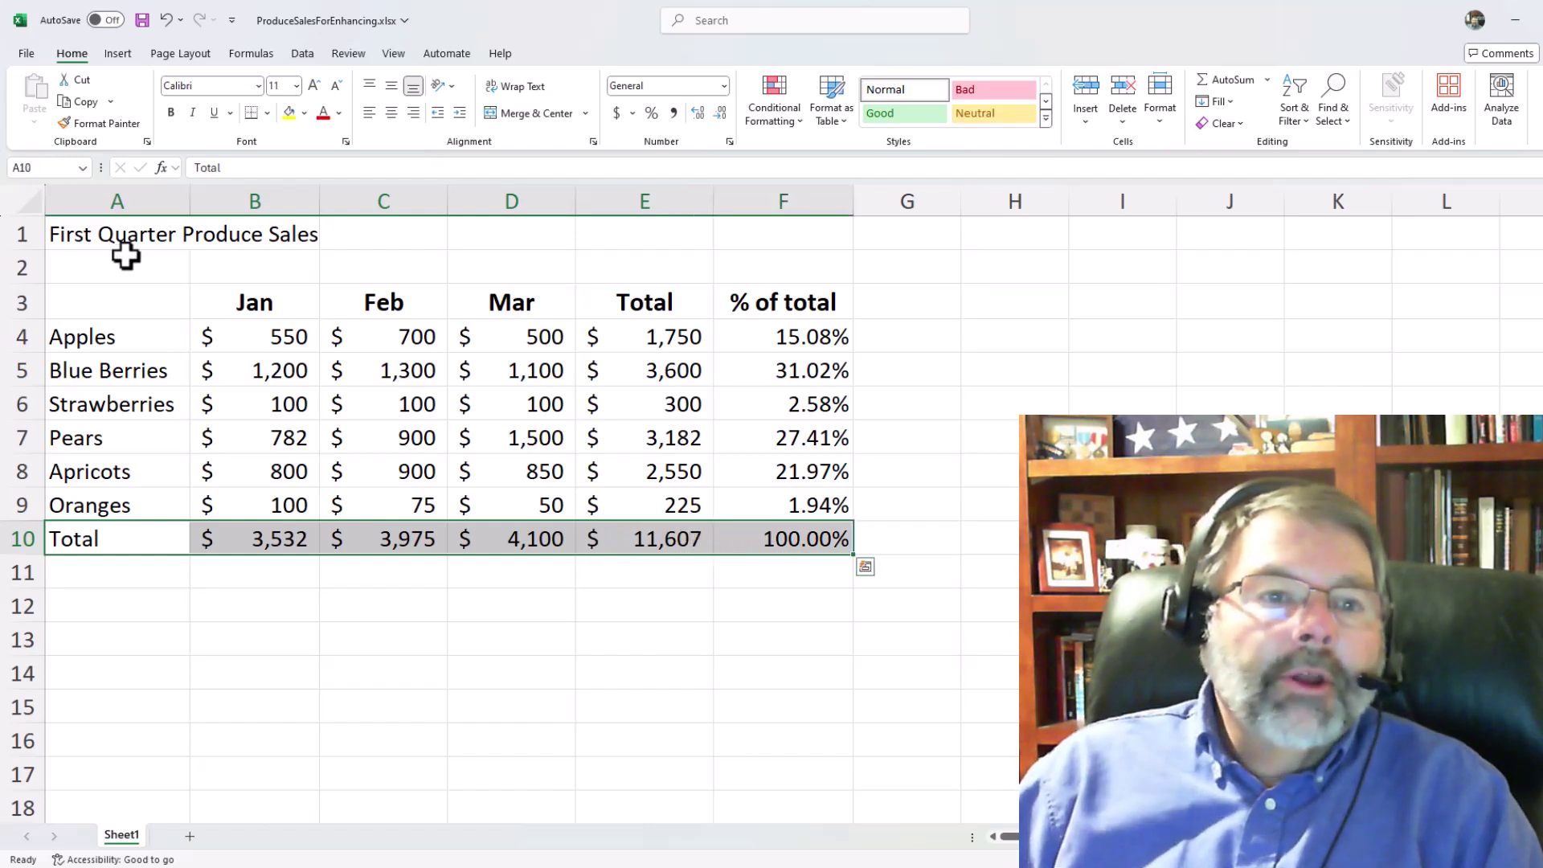
click(267, 114)
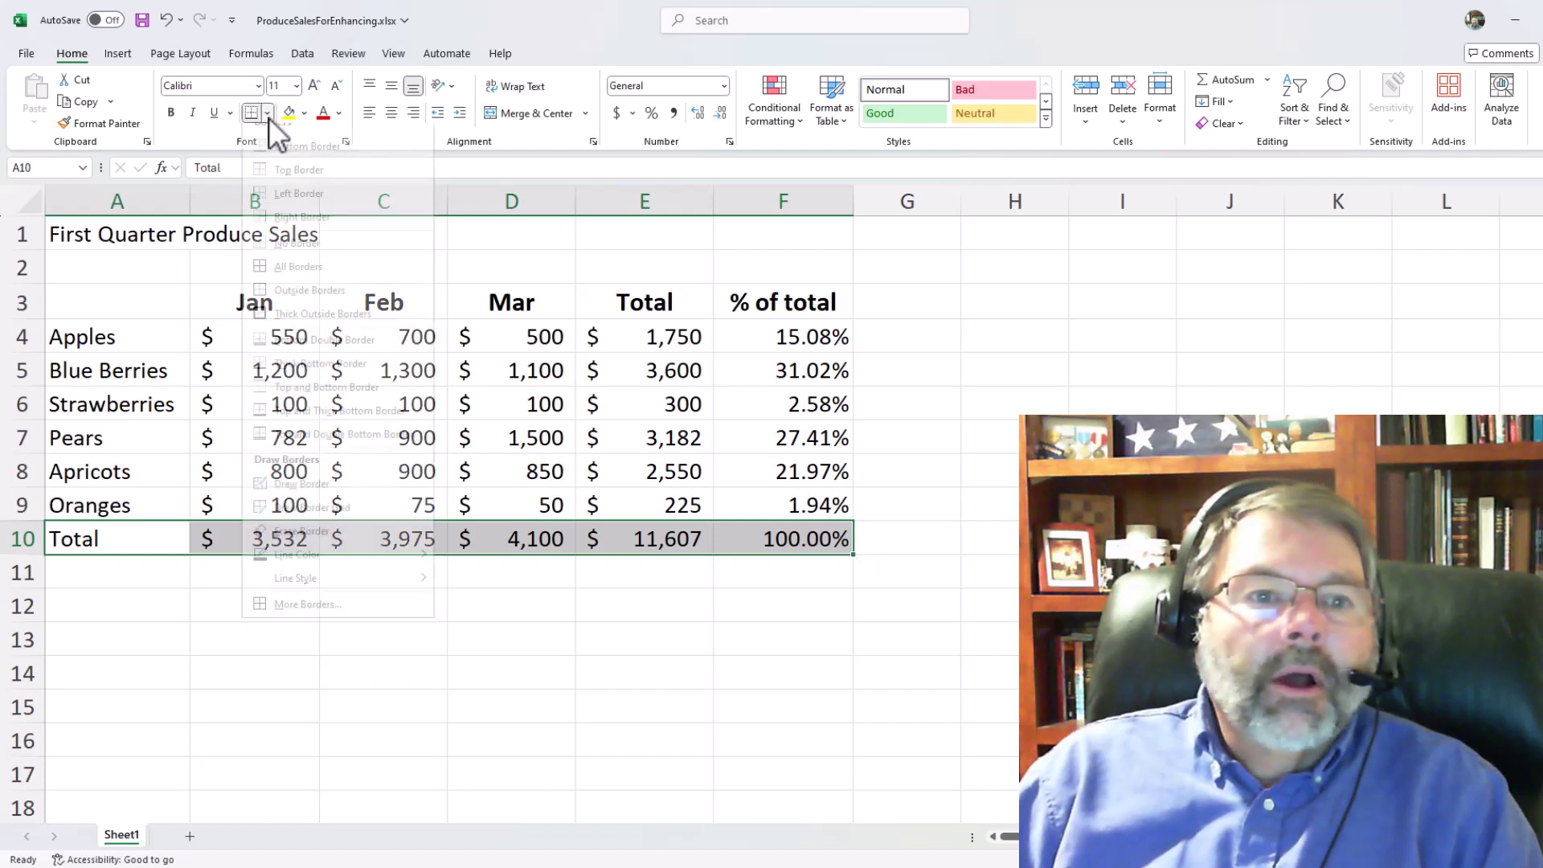
click(283, 184)
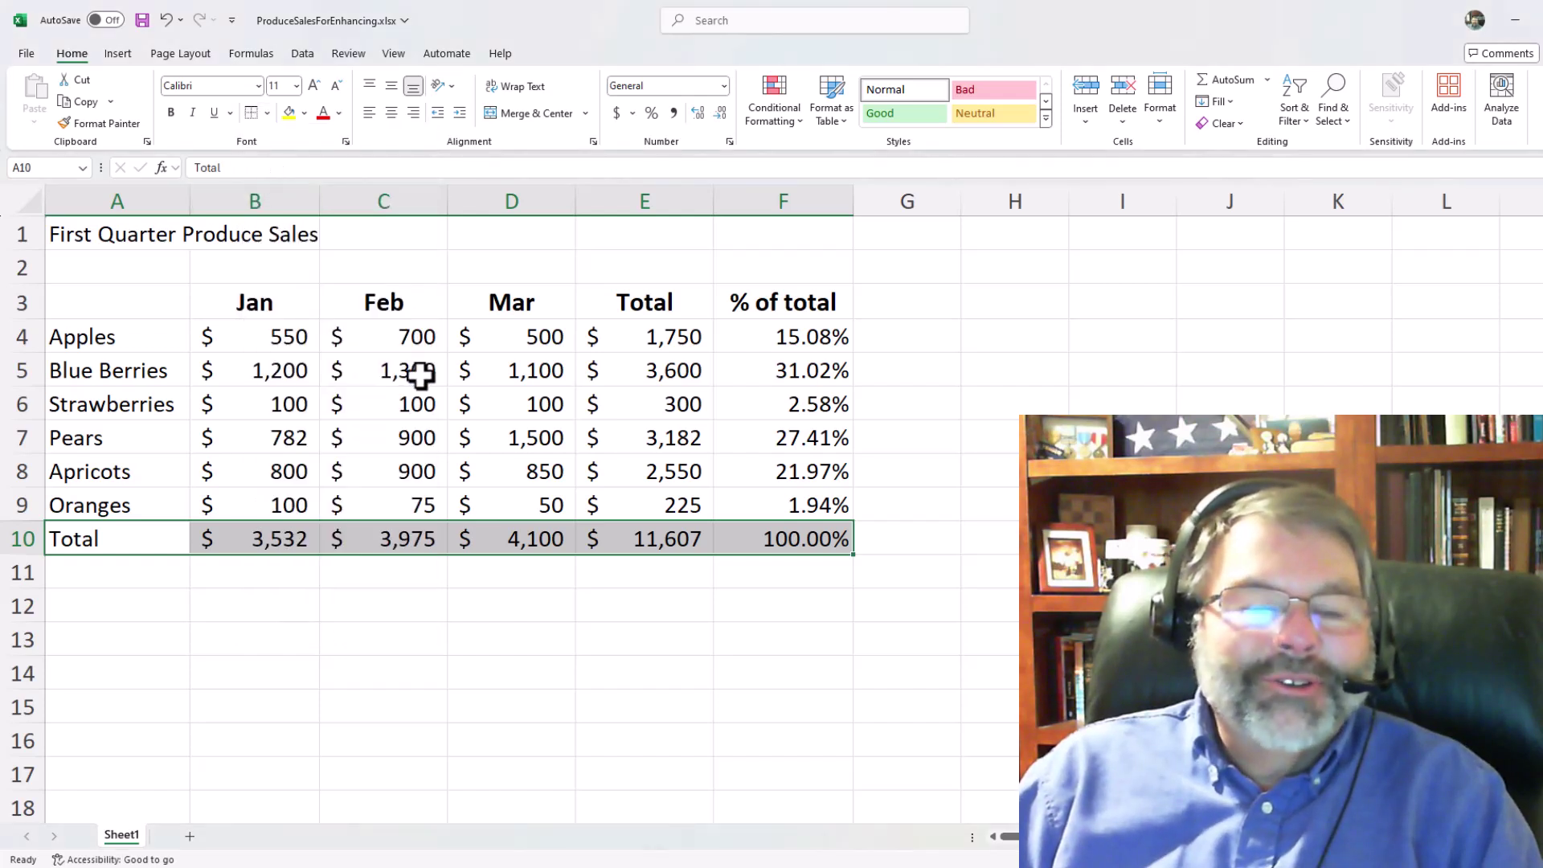
- Change the Total row's top border in A10:F10 to a thick line style via More Borders
click(400, 408)
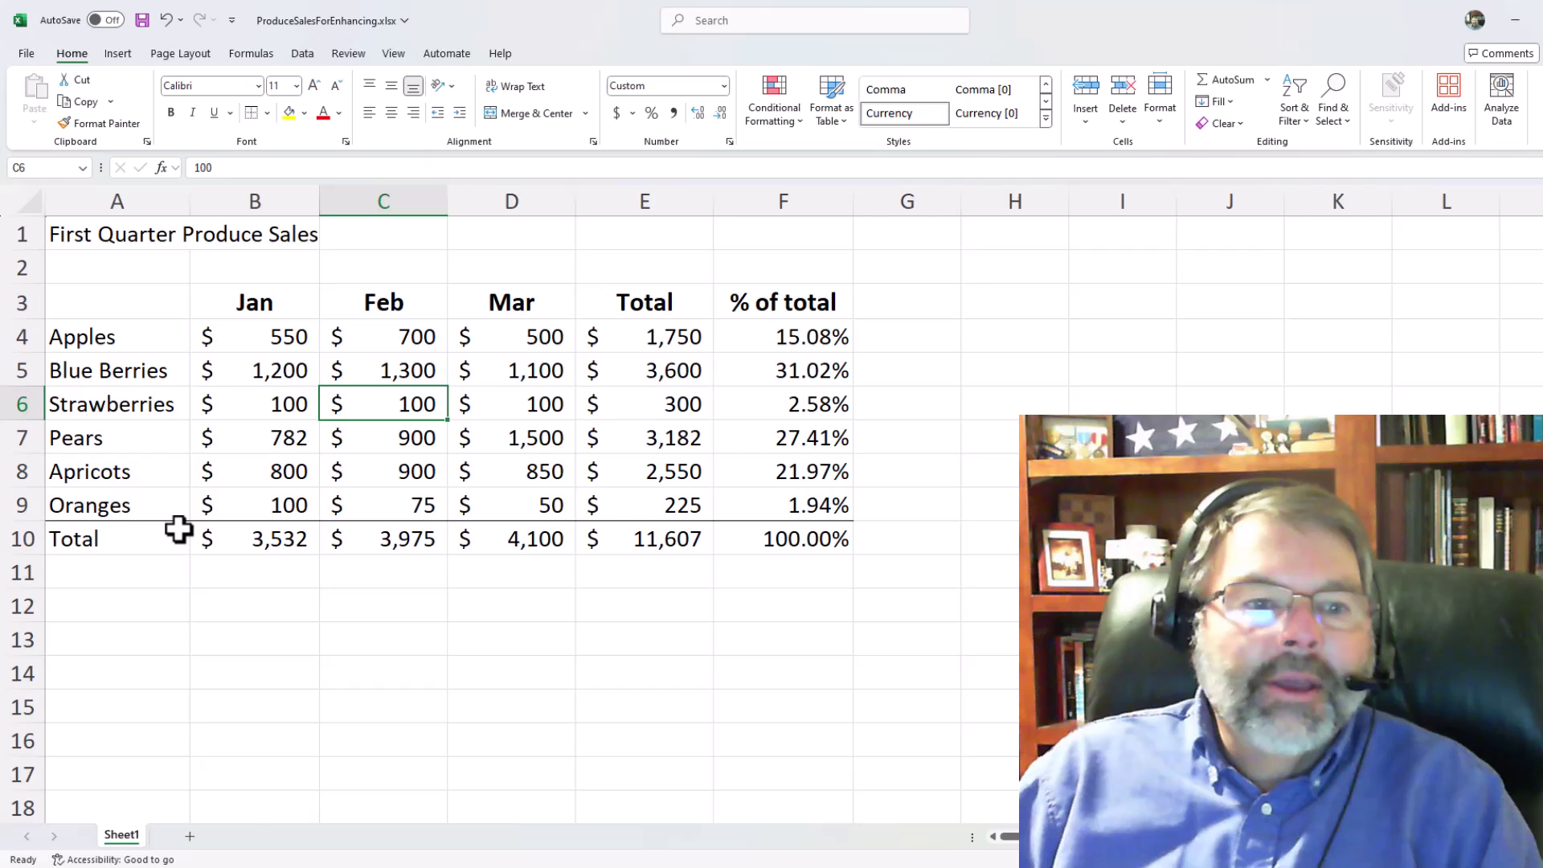
drag(71, 537, 739, 541)
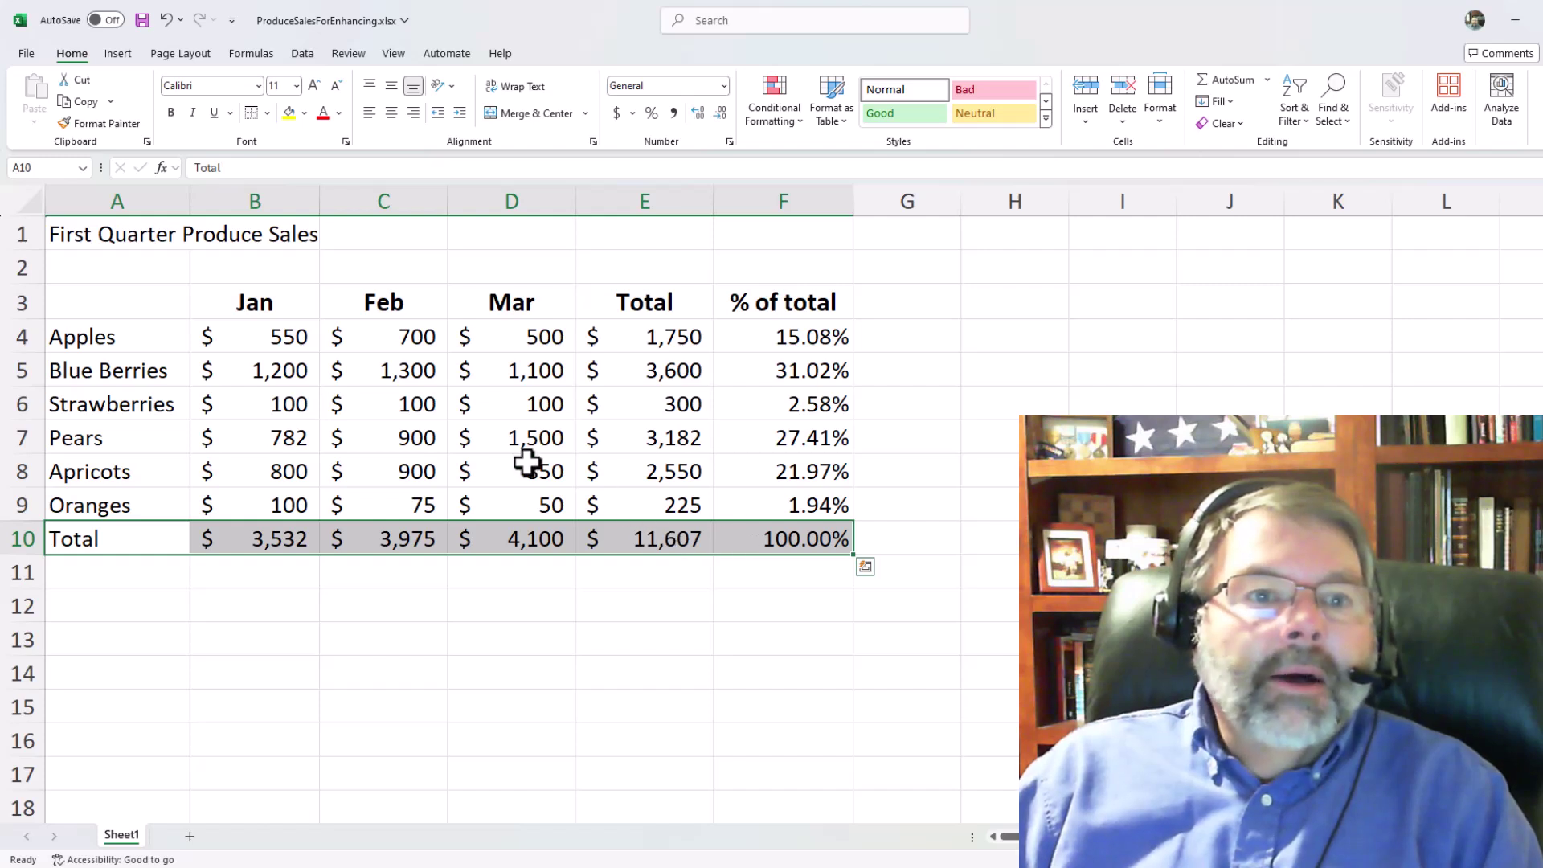
click(268, 114)
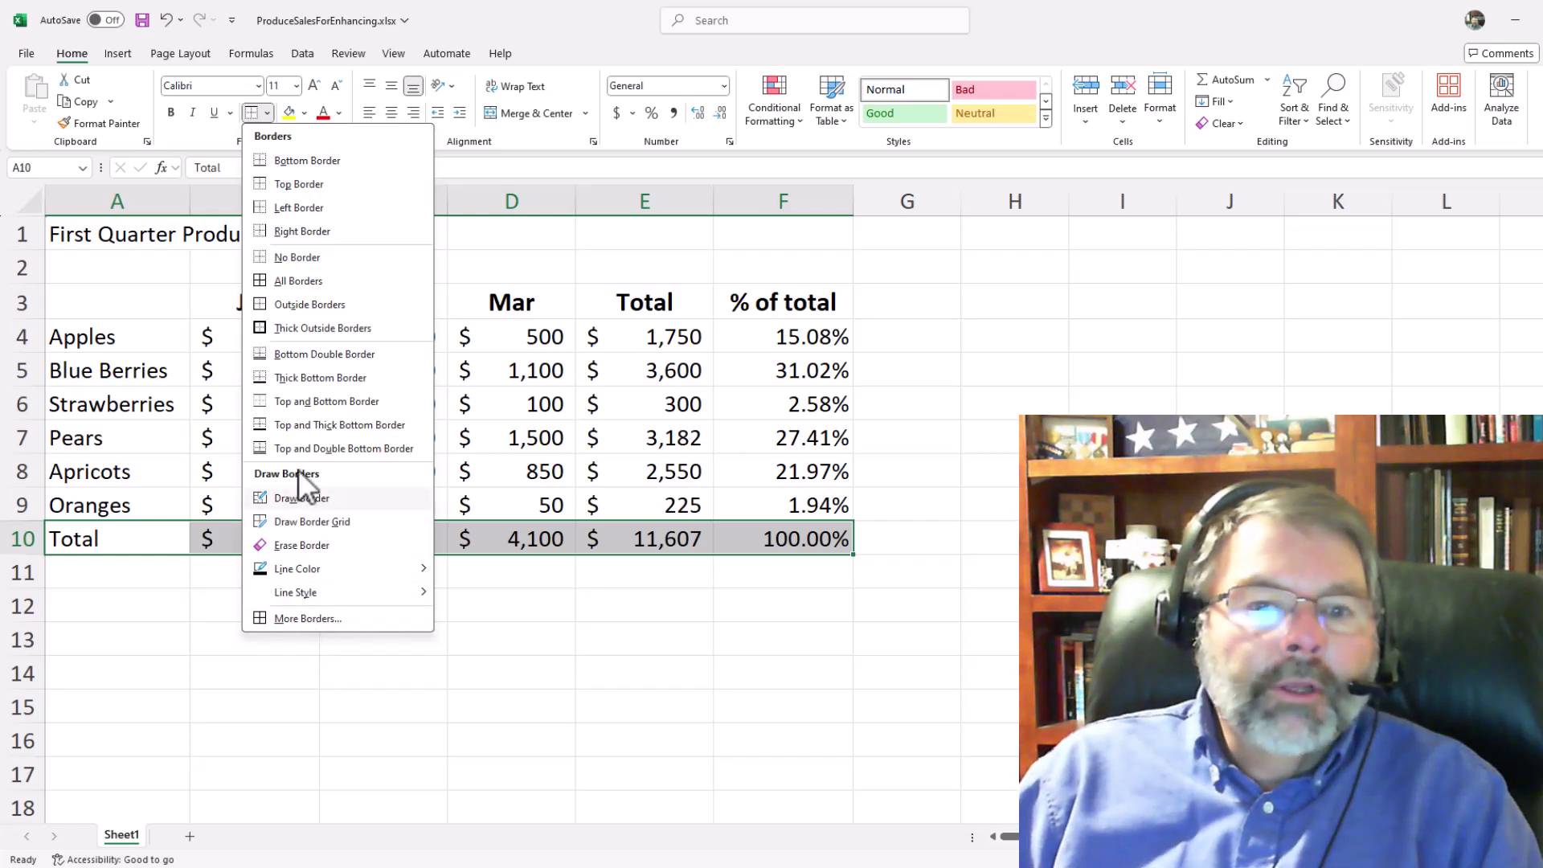
click(315, 619)
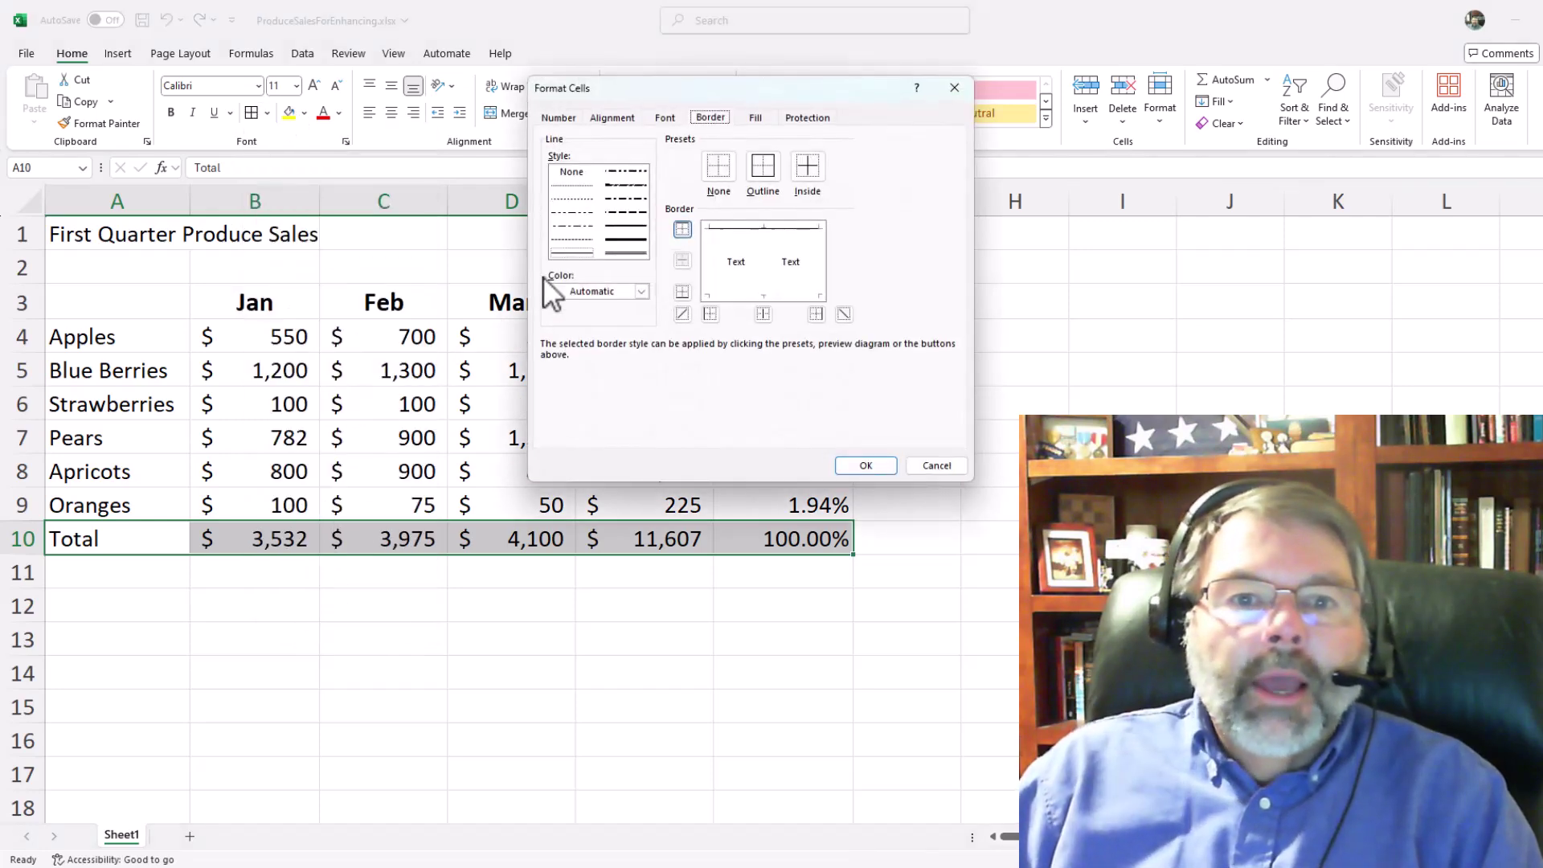
click(625, 230)
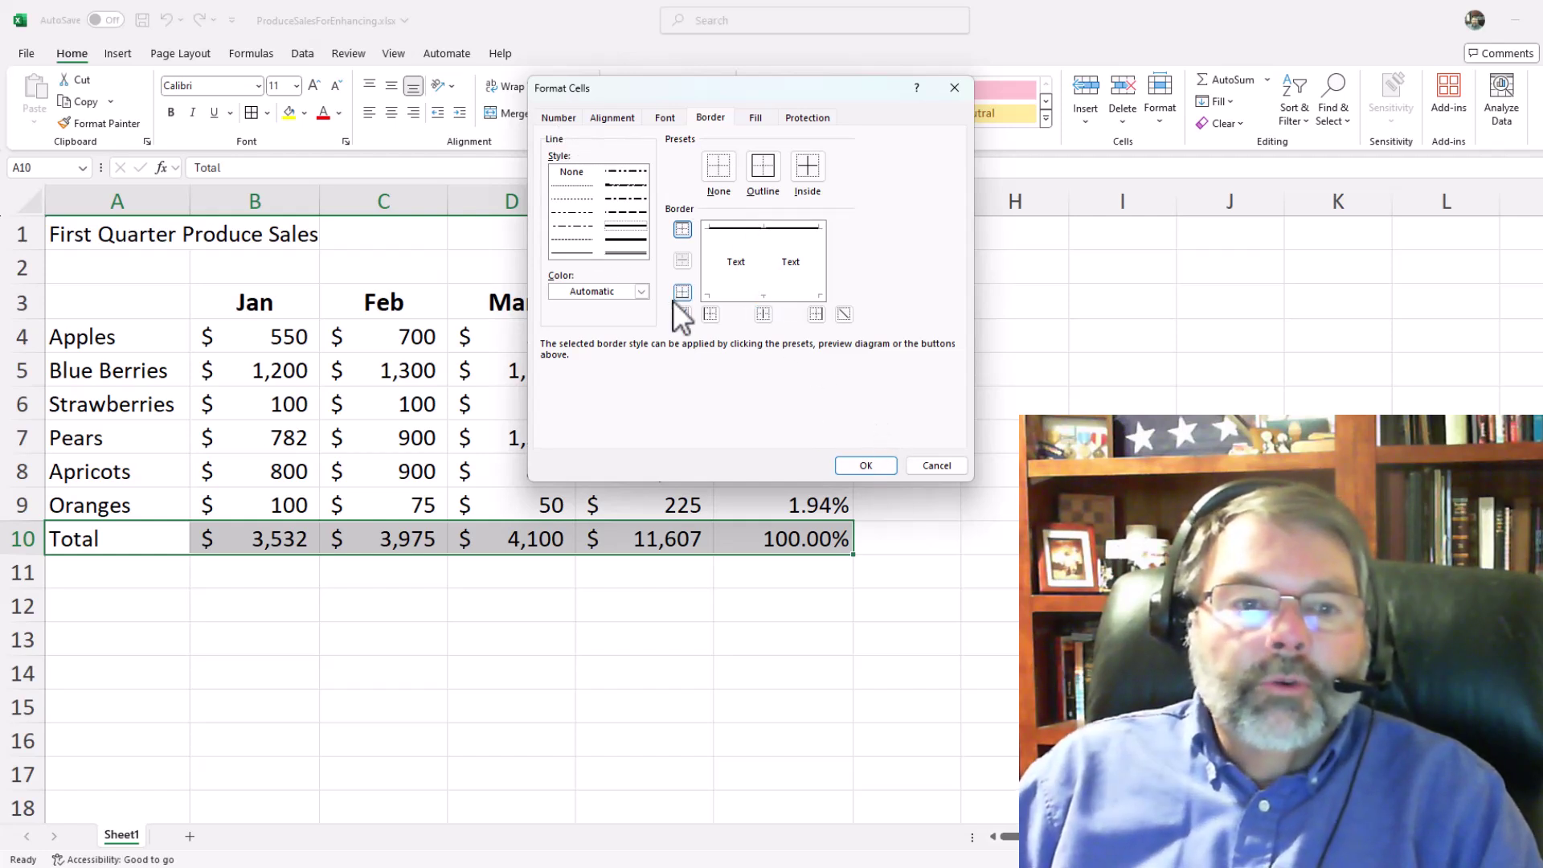
click(867, 465)
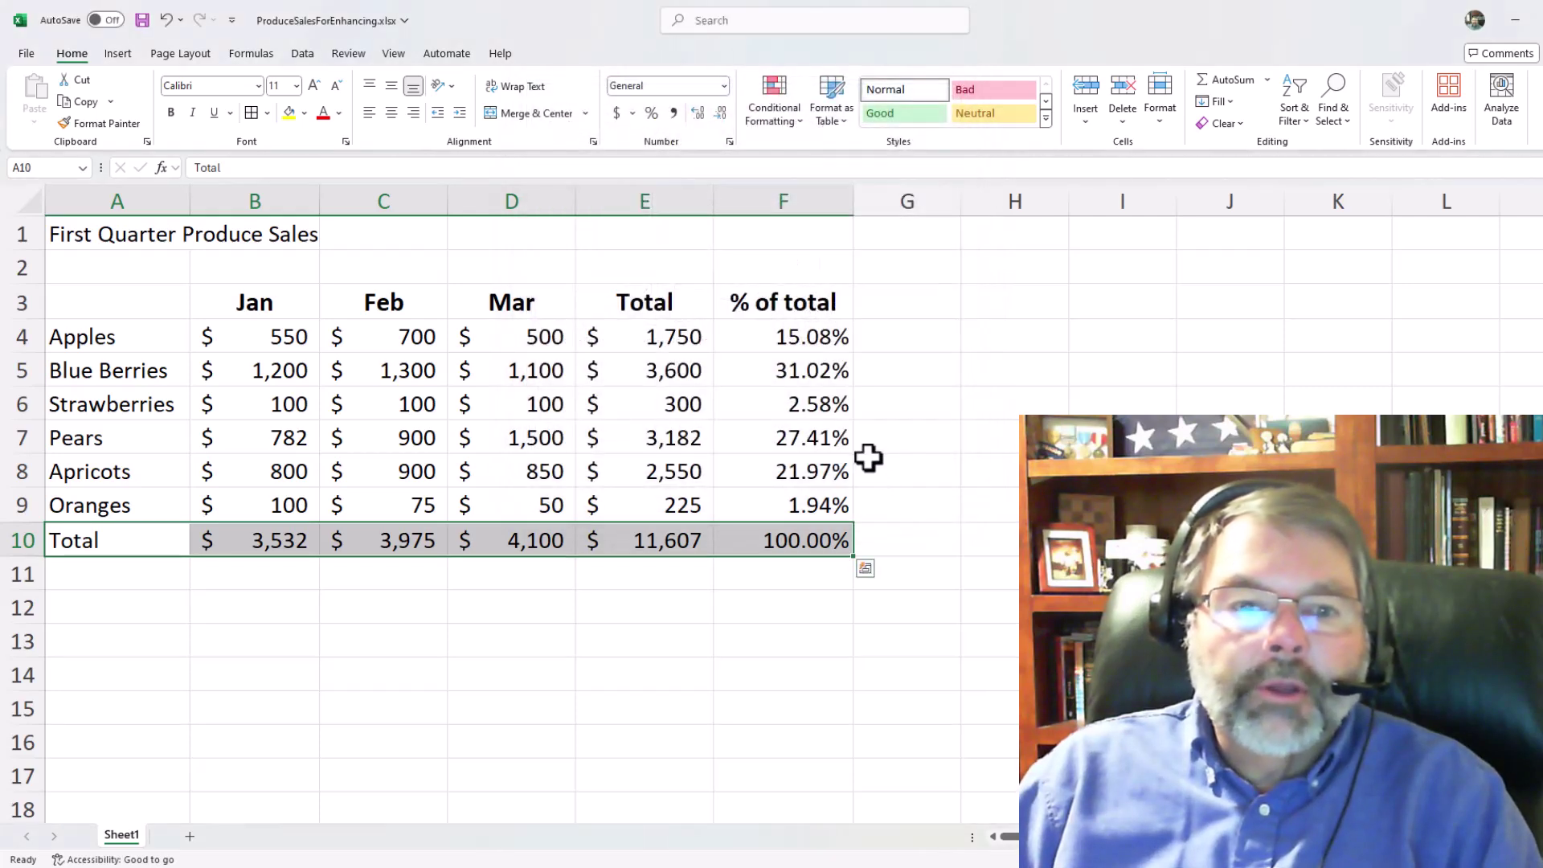
click(606, 409)
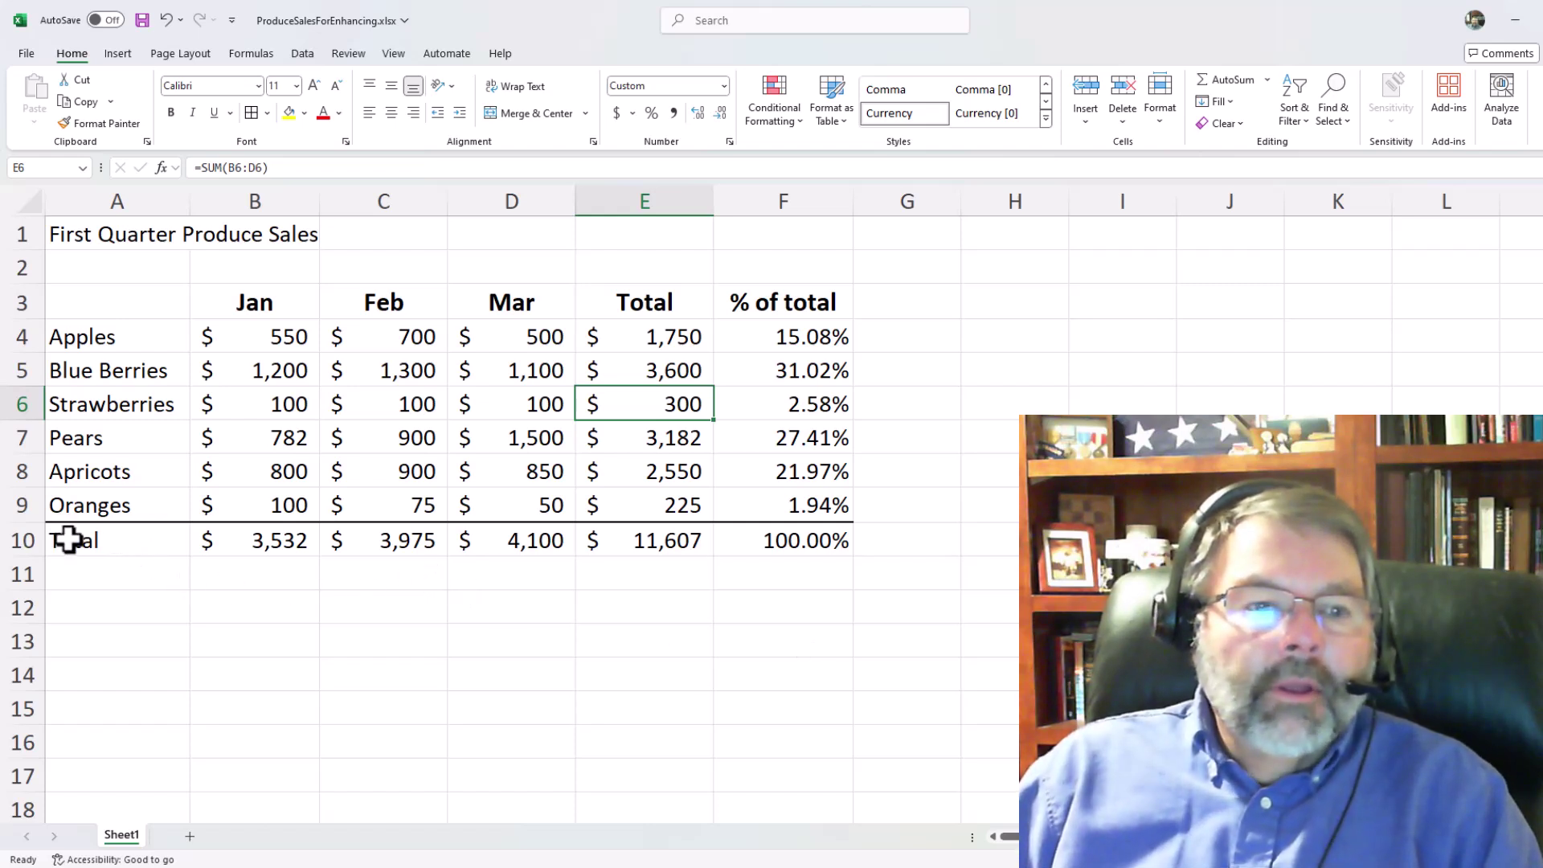
- Fill the Total row A10:F10 with a light blue theme colour
drag(69, 537, 744, 542)
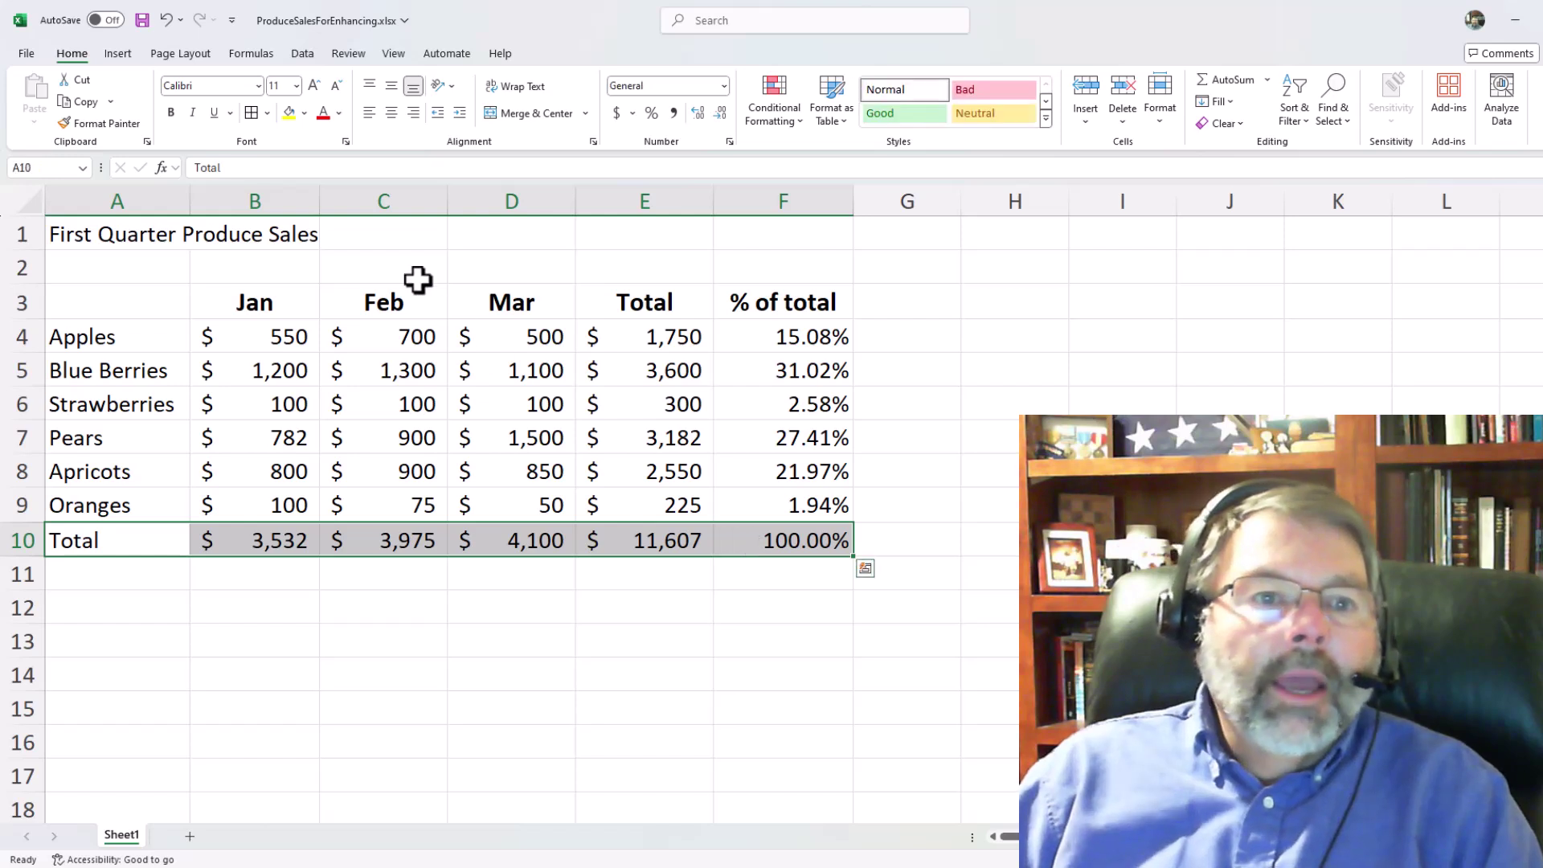
click(305, 113)
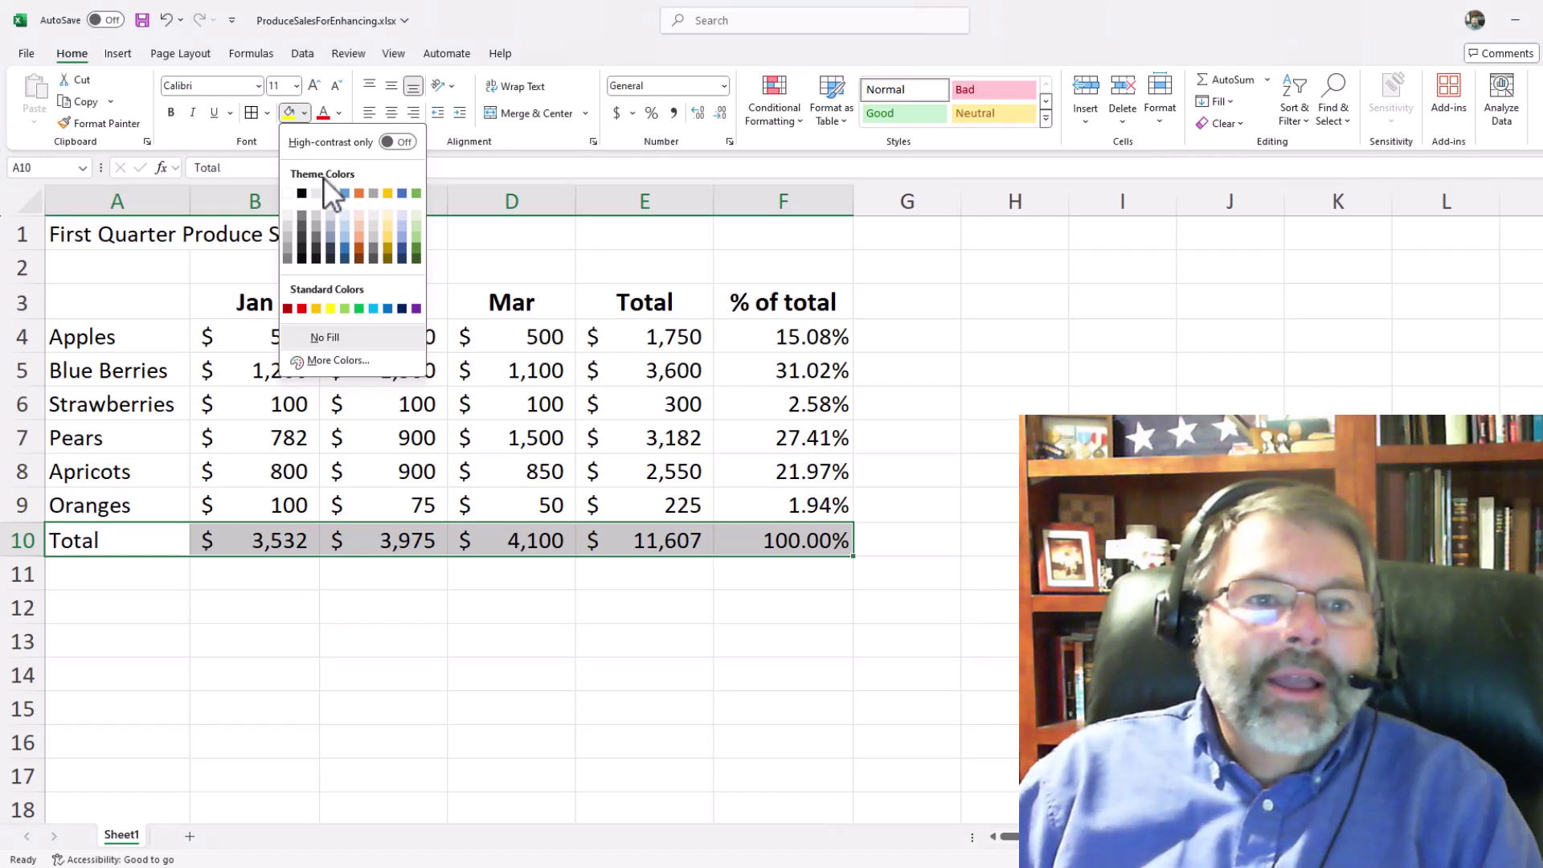
click(347, 226)
click(380, 342)
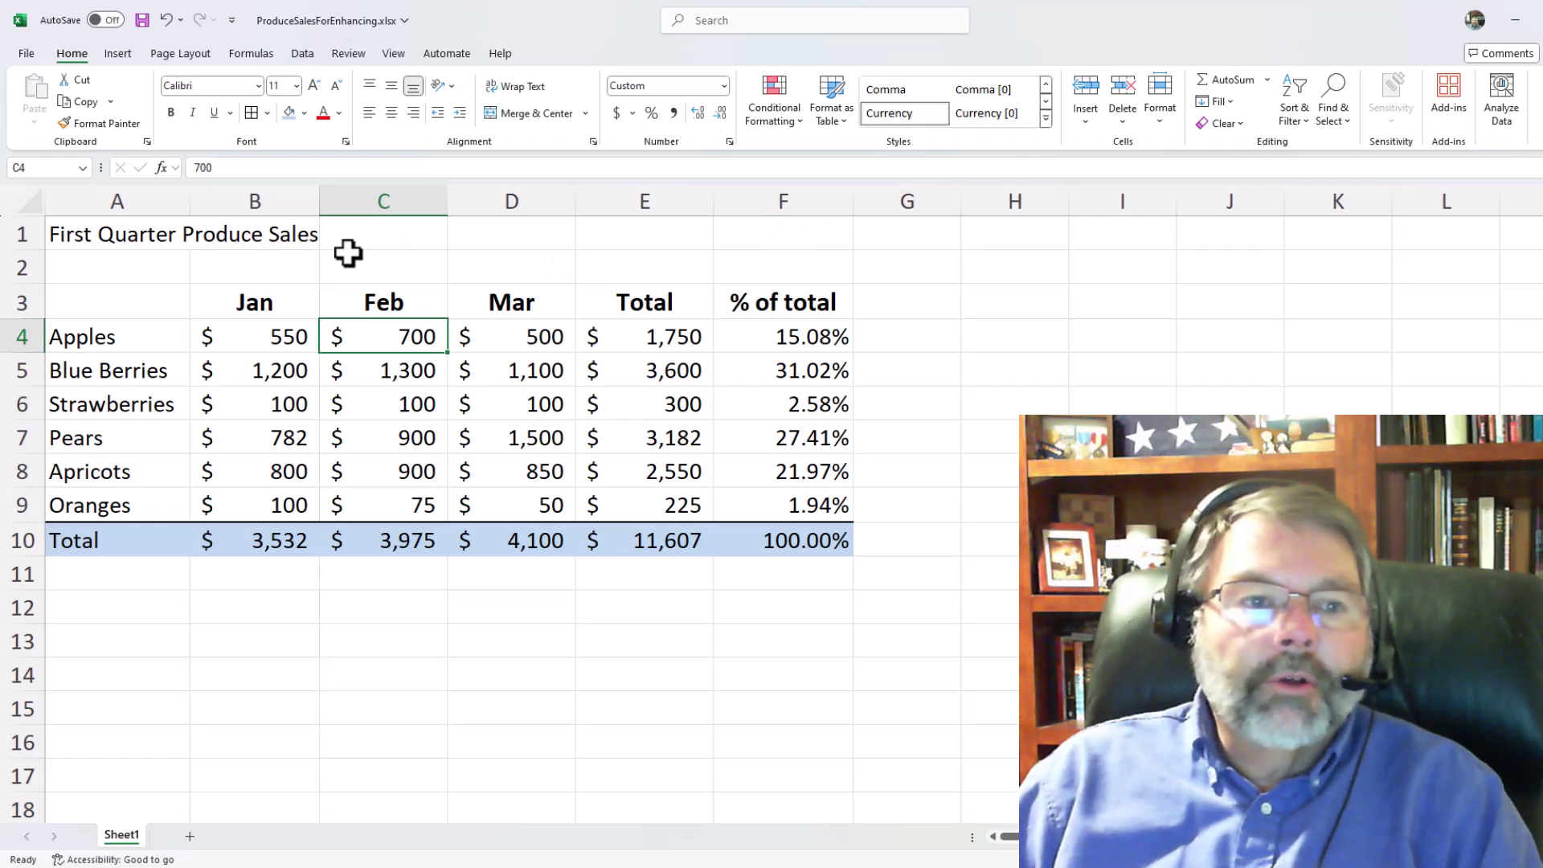
drag(107, 226, 754, 239)
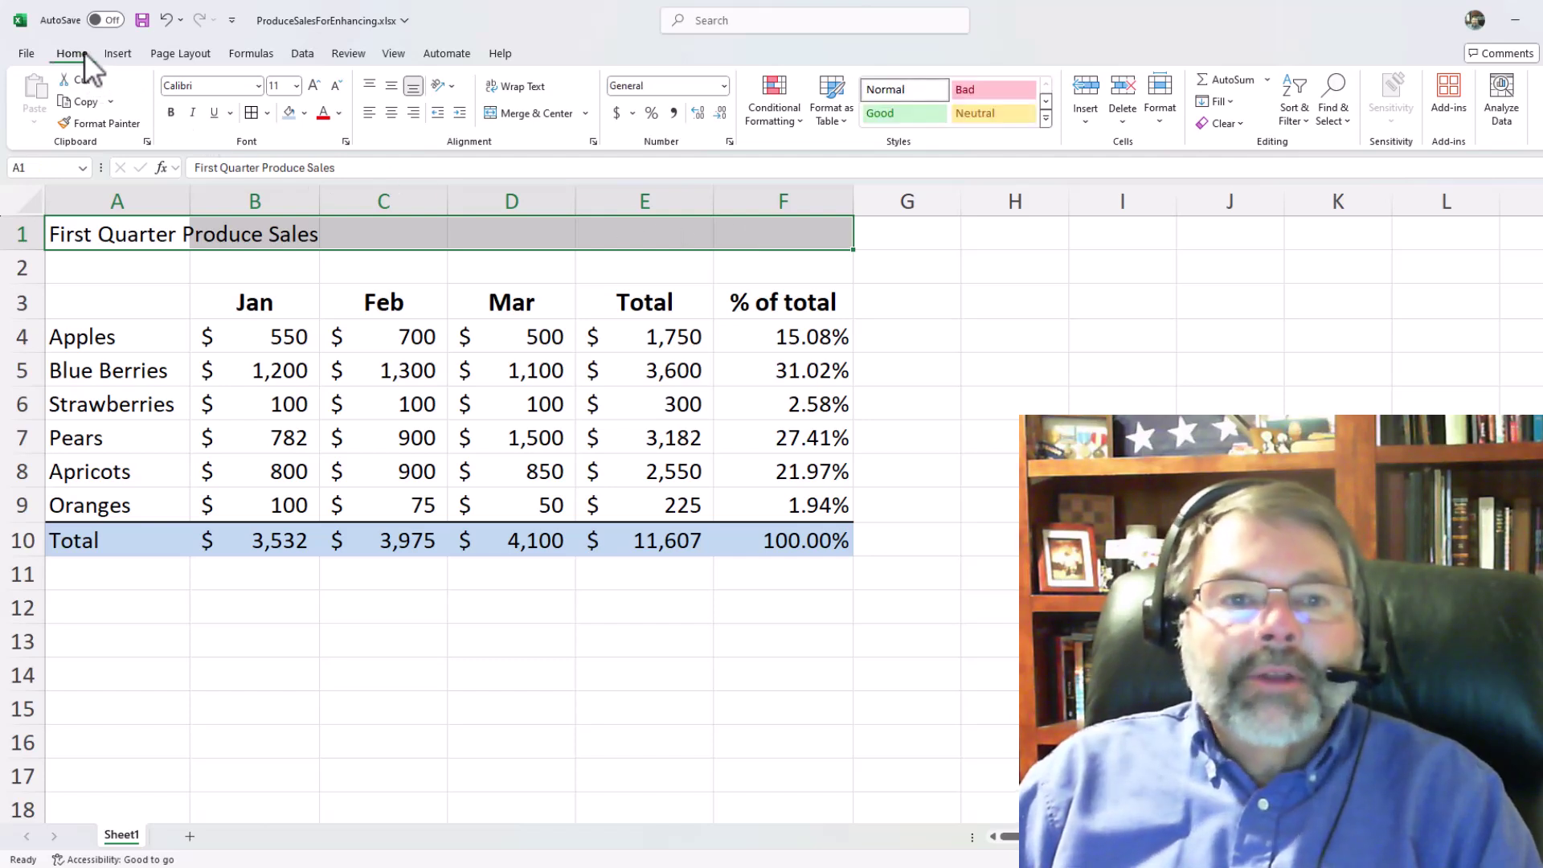
click(542, 113)
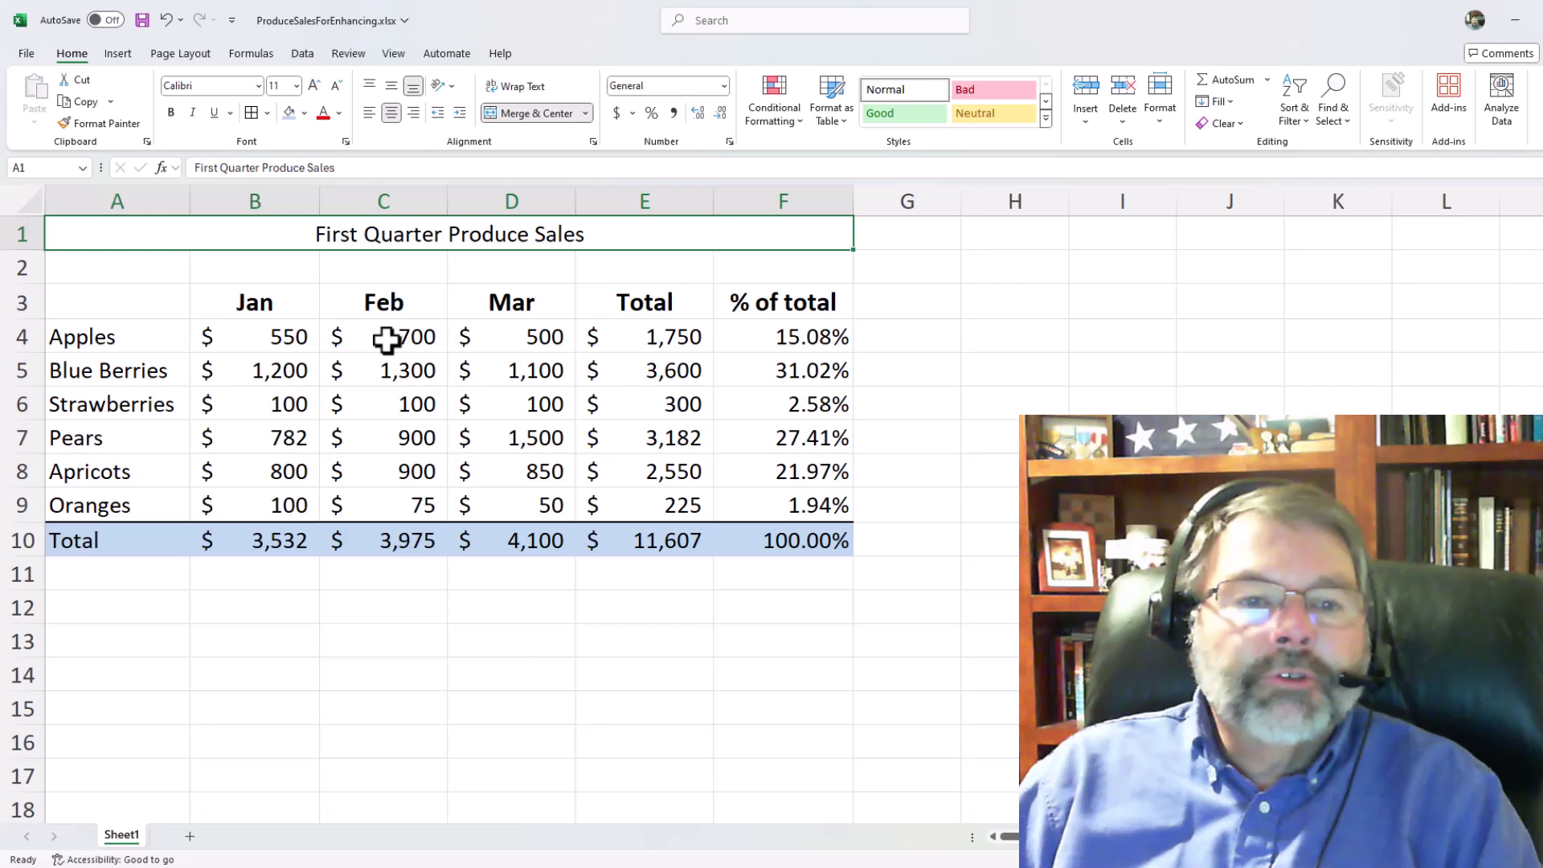
click(374, 476)
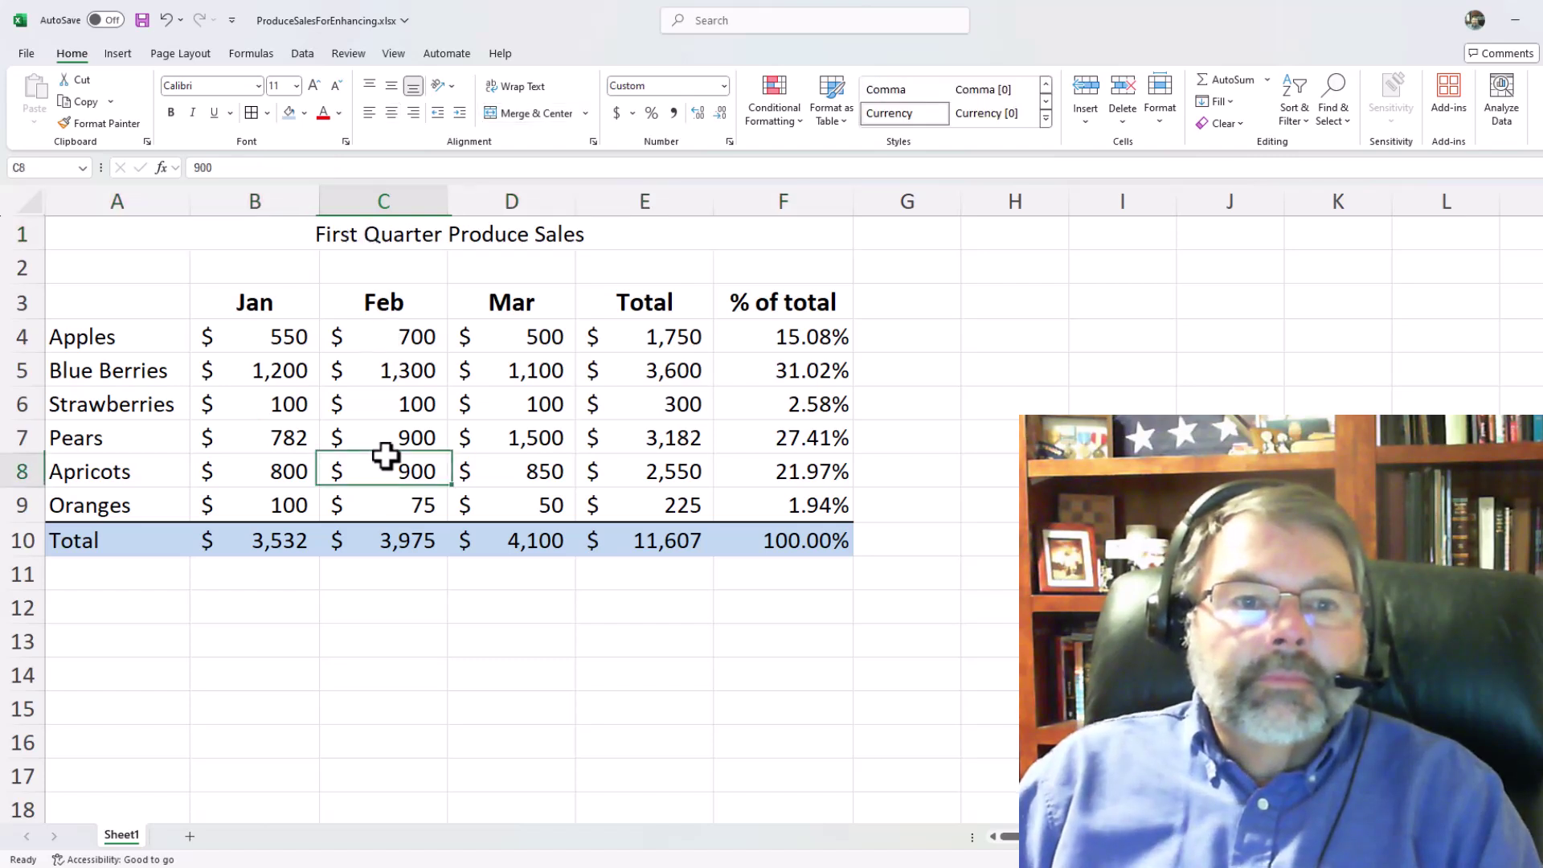
click(421, 234)
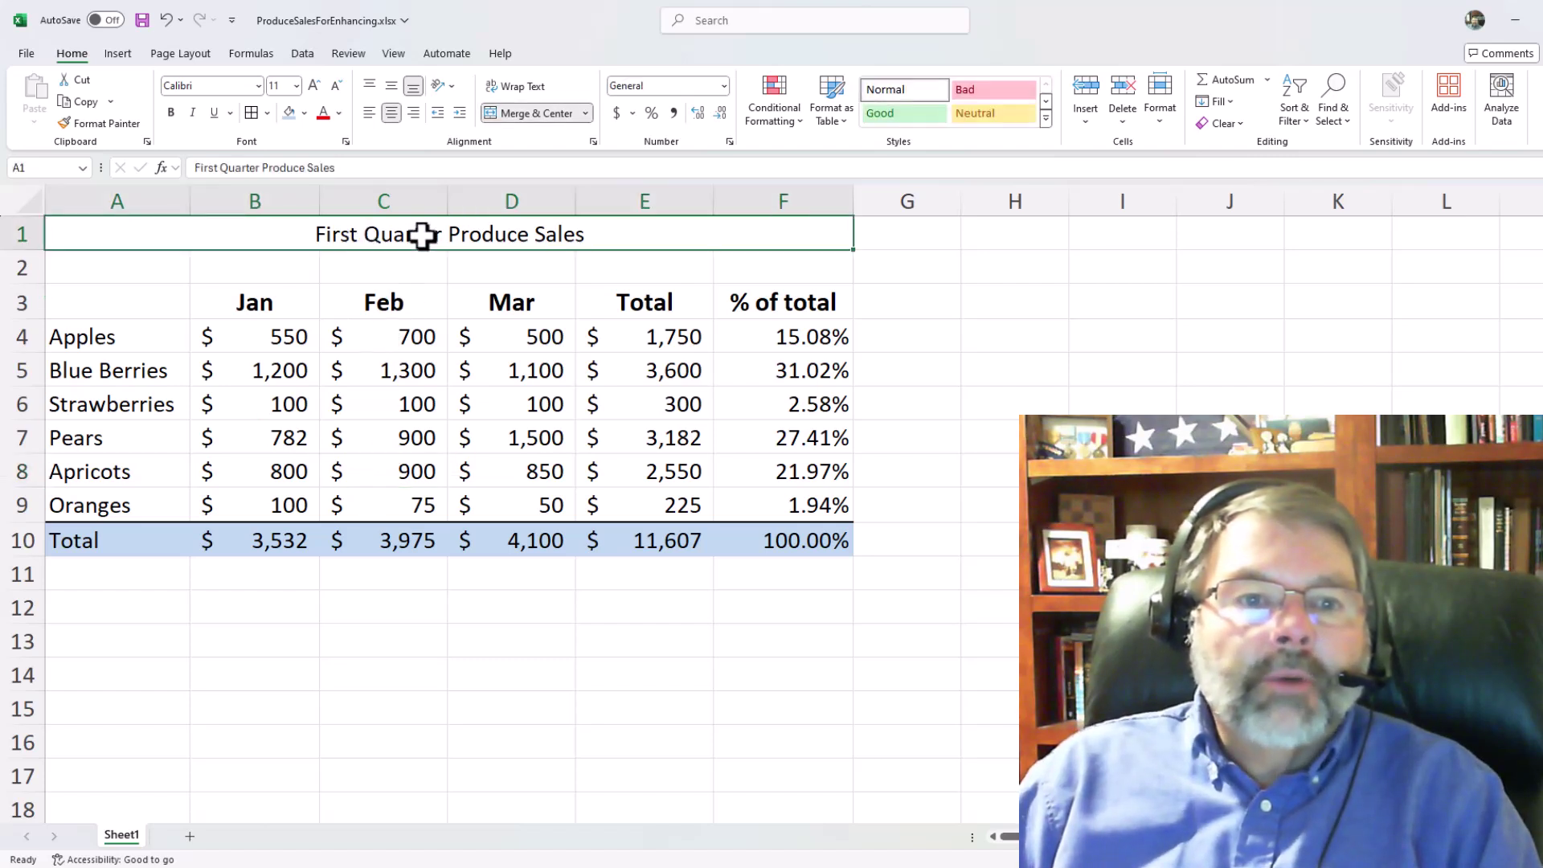
click(420, 374)
click(394, 228)
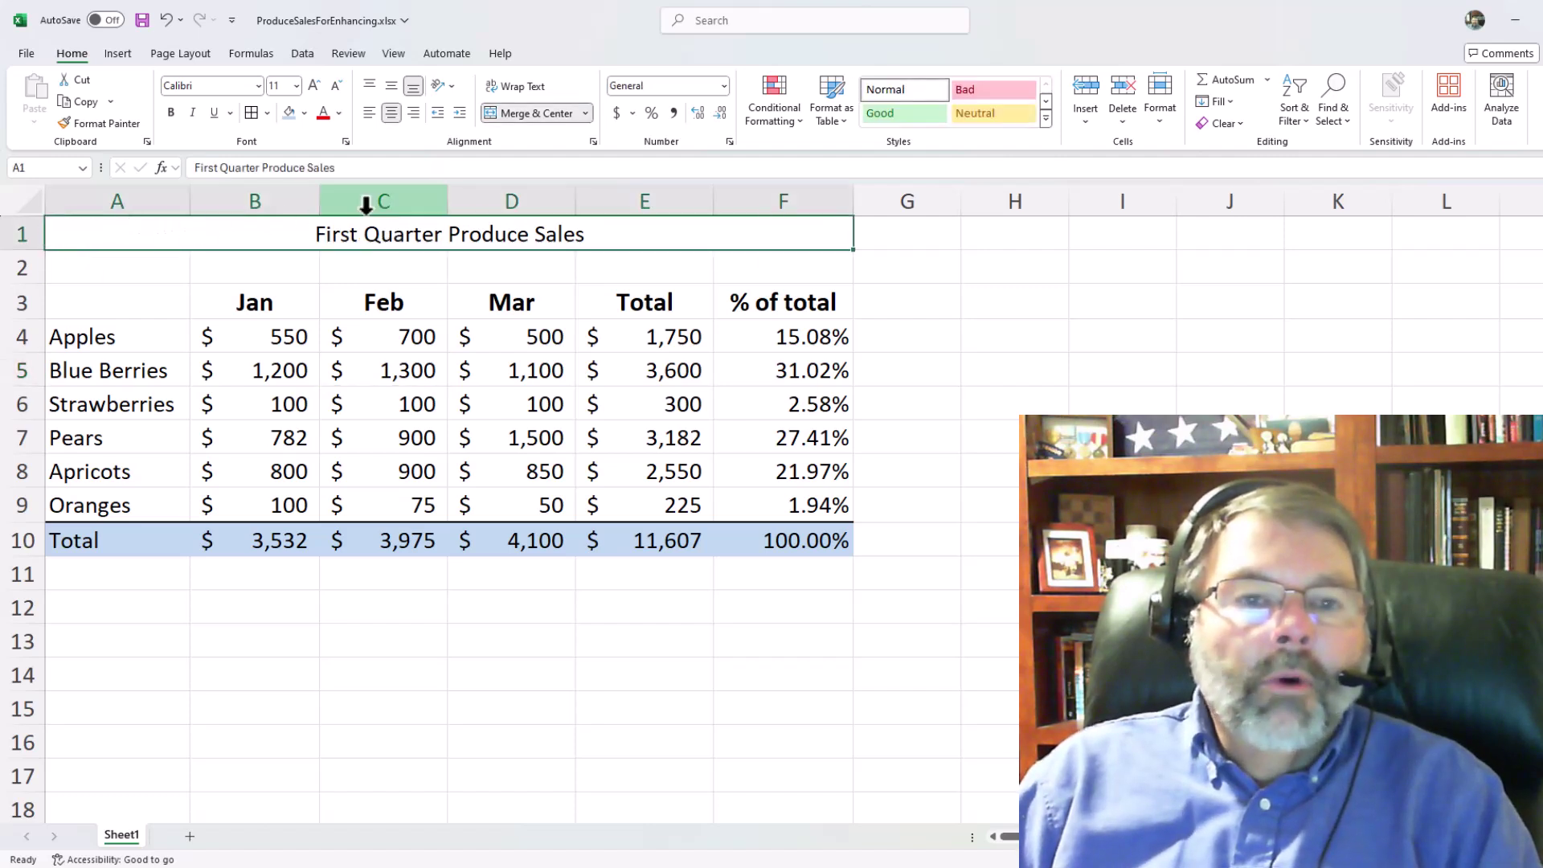
click(746, 358)
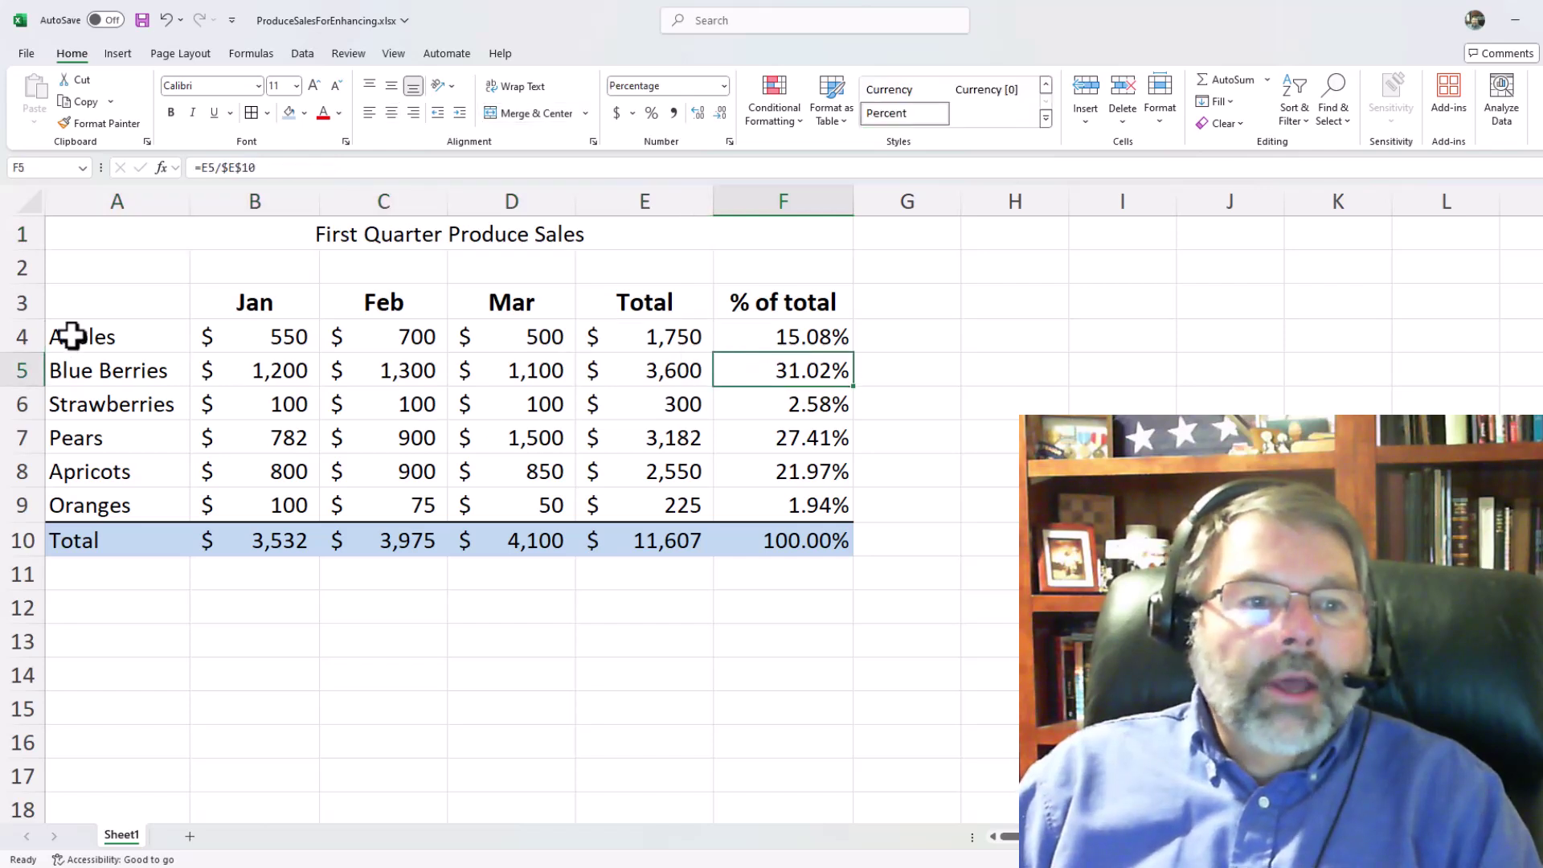
- Italicize the fruit names Apples through Oranges in A4:A9
drag(69, 334, 96, 508)
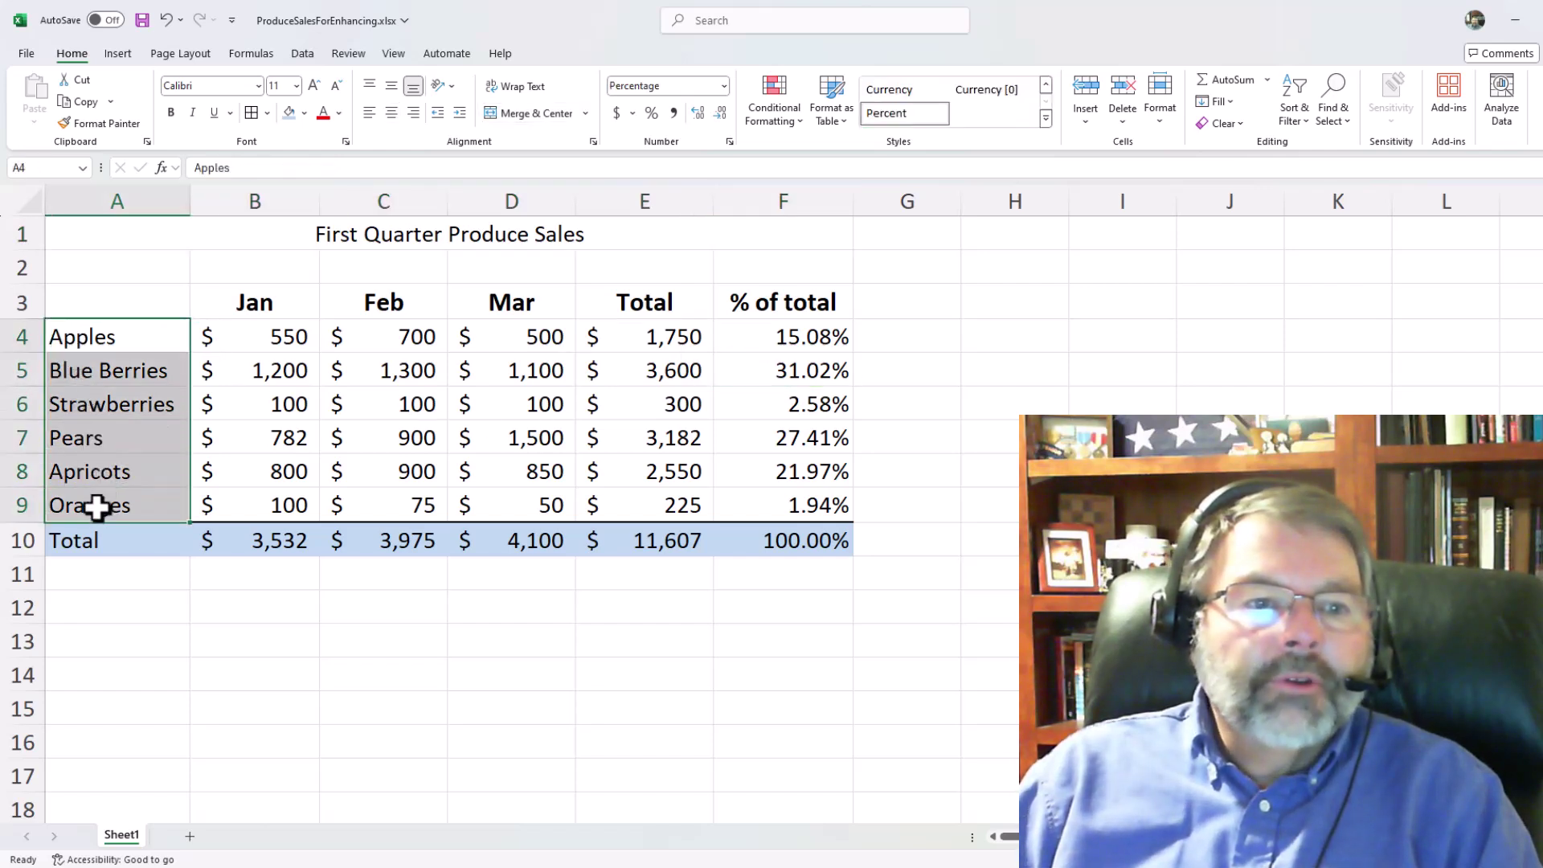
click(197, 114)
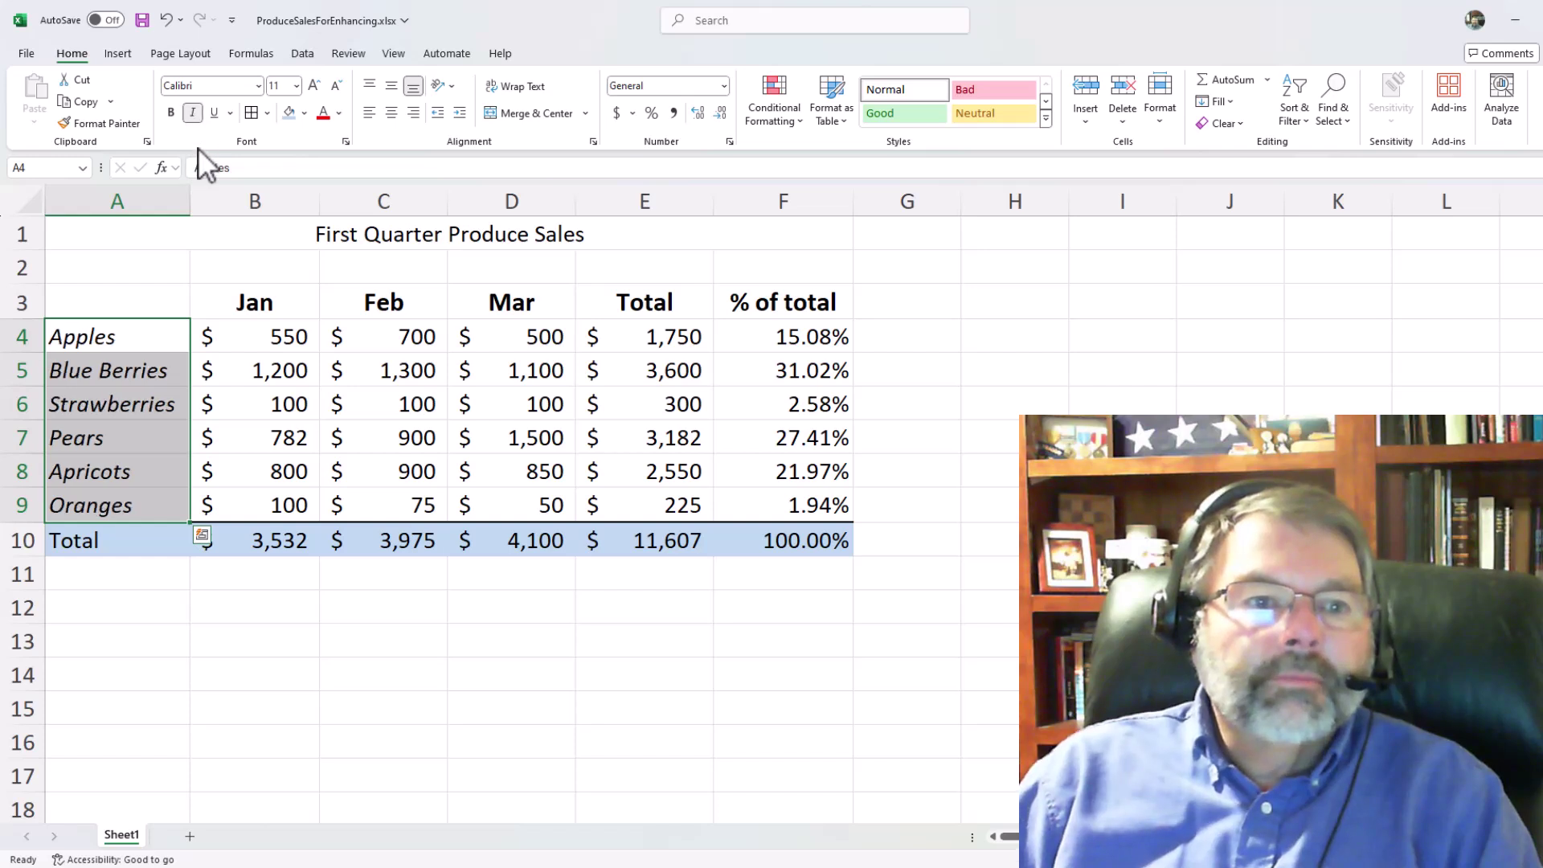
click(263, 374)
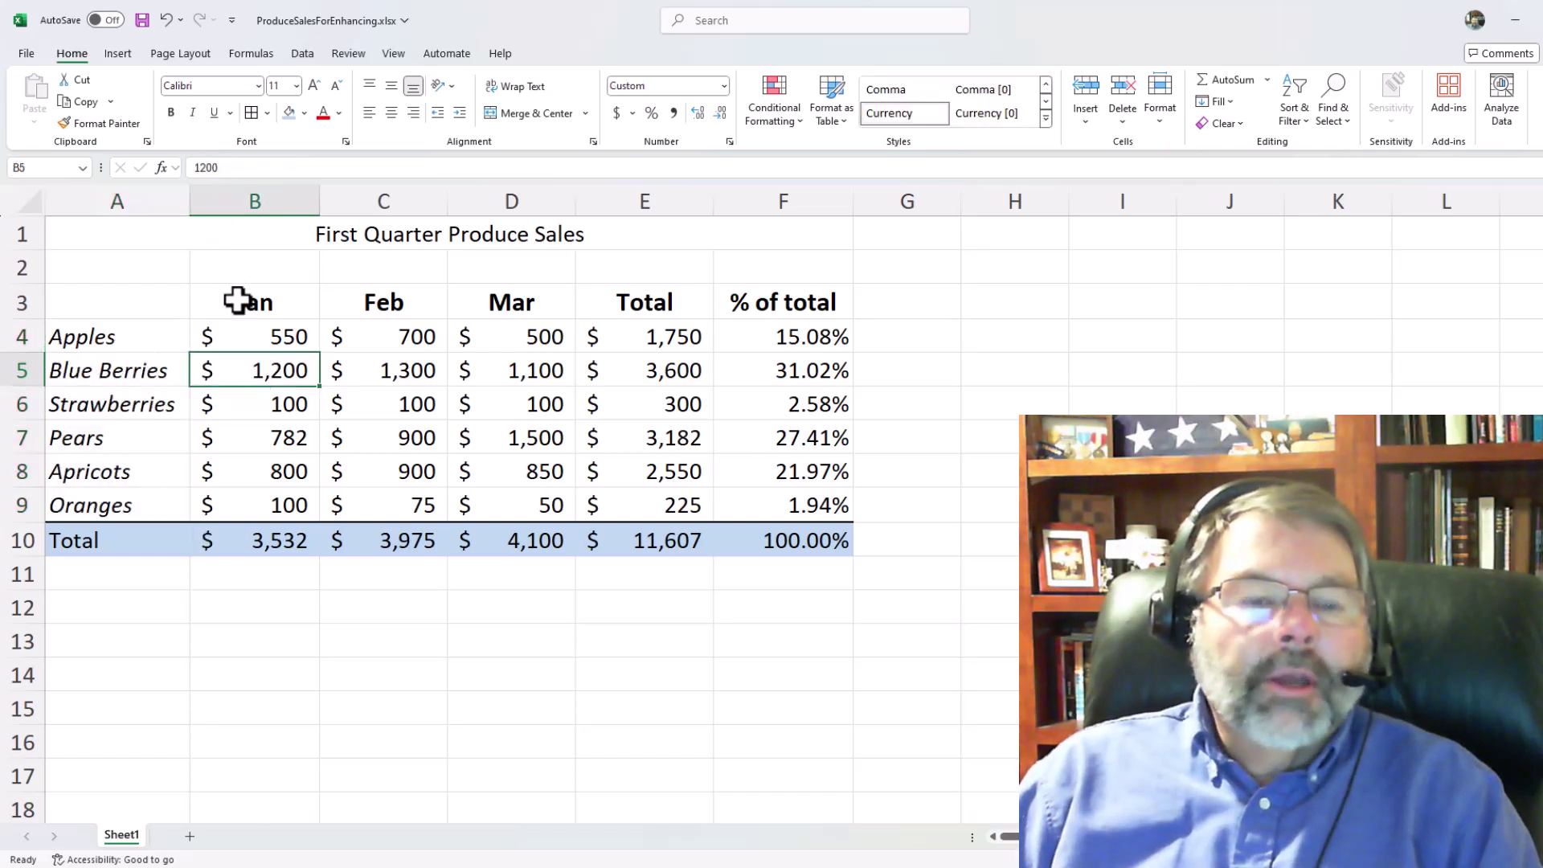
drag(231, 306, 772, 302)
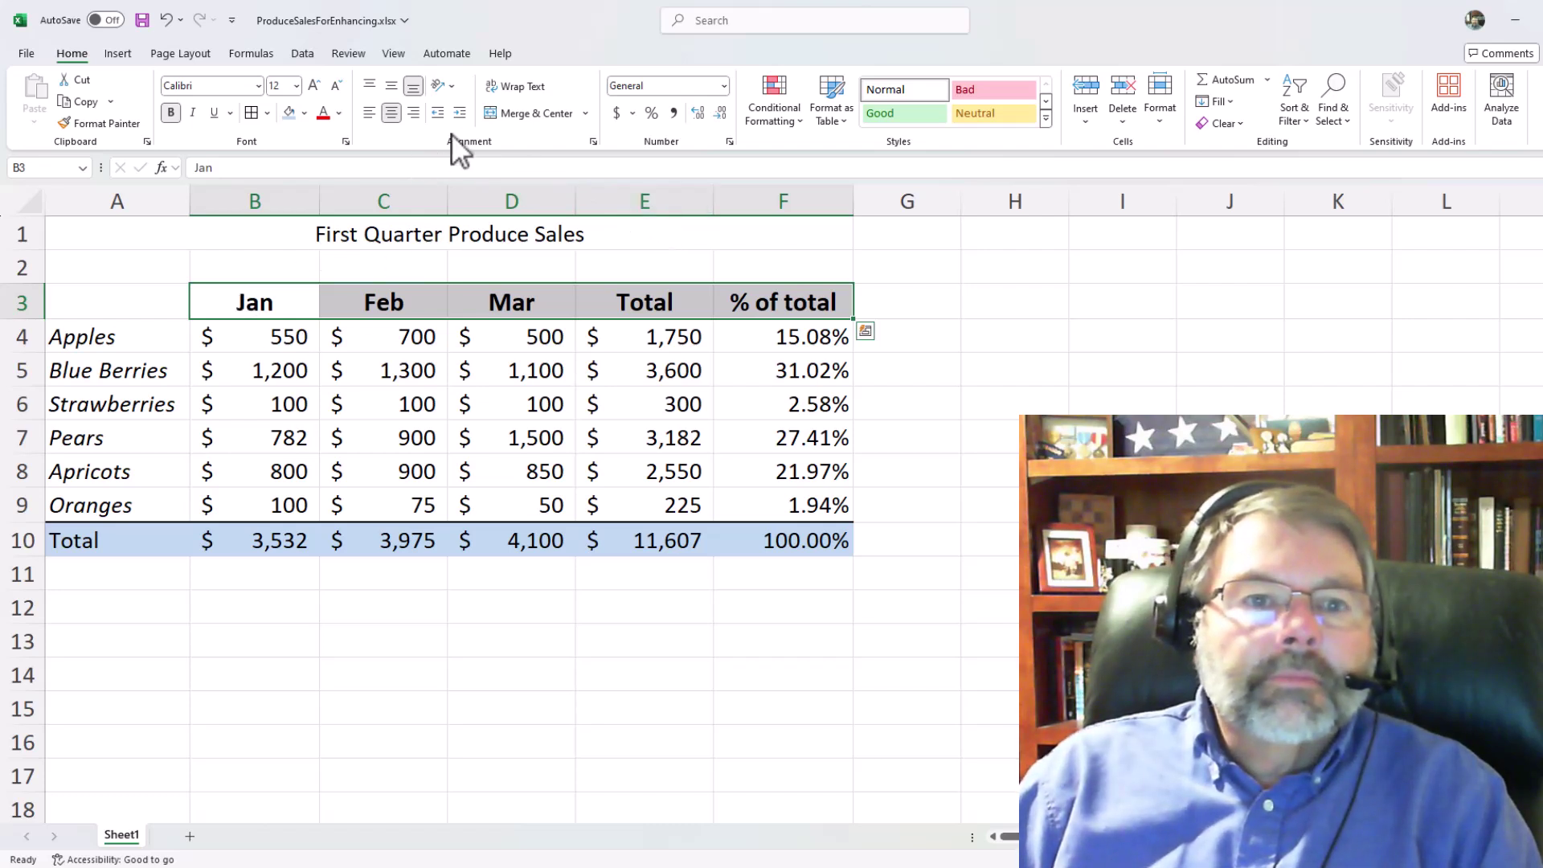
- Rotate the row 3 headers Jan through % of total to an upward angle
click(452, 85)
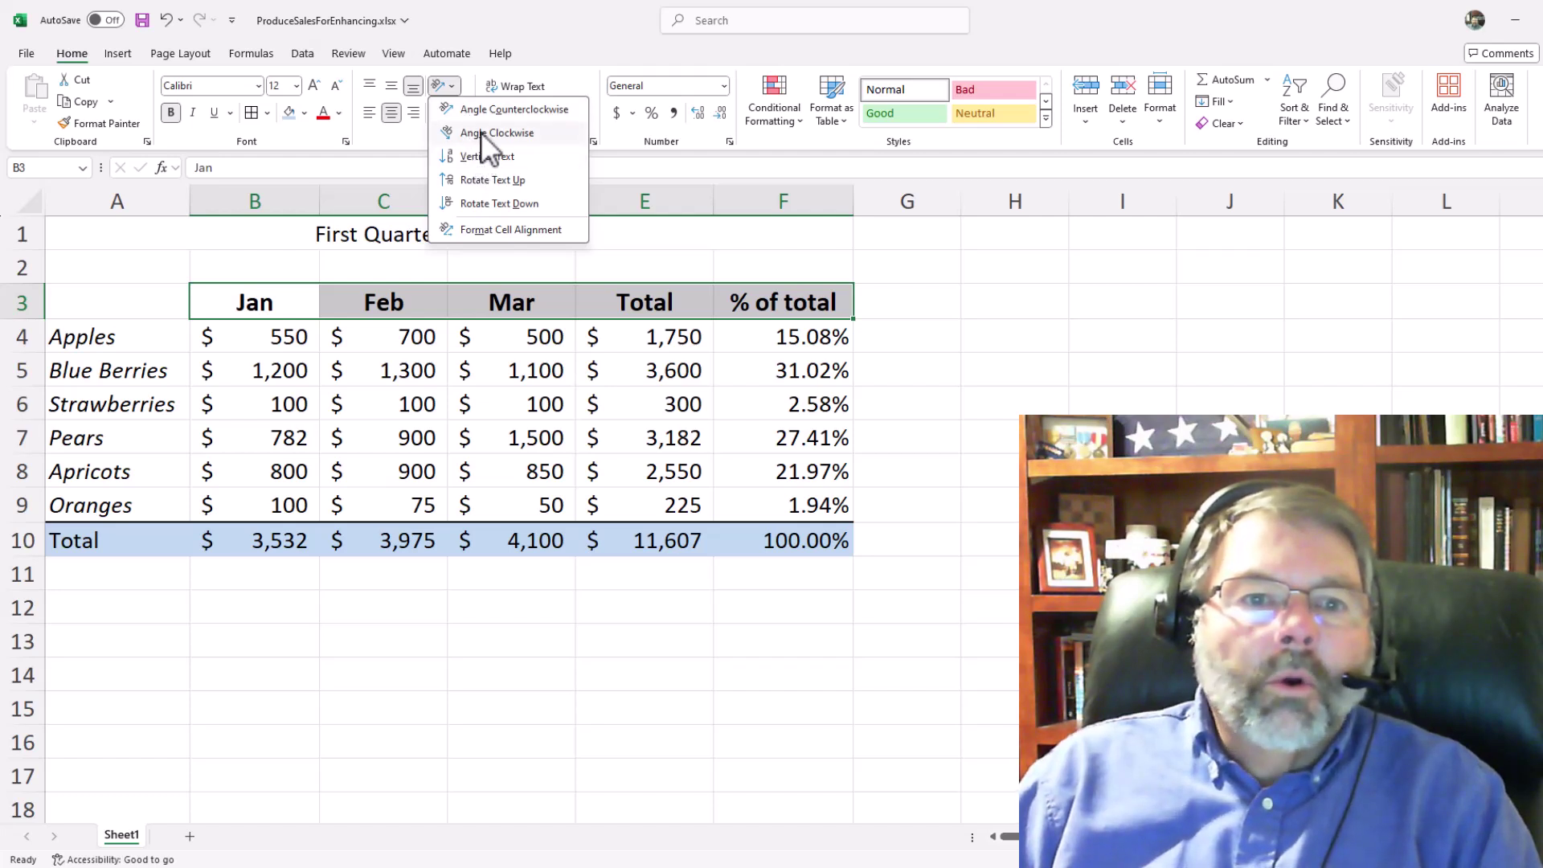
click(515, 233)
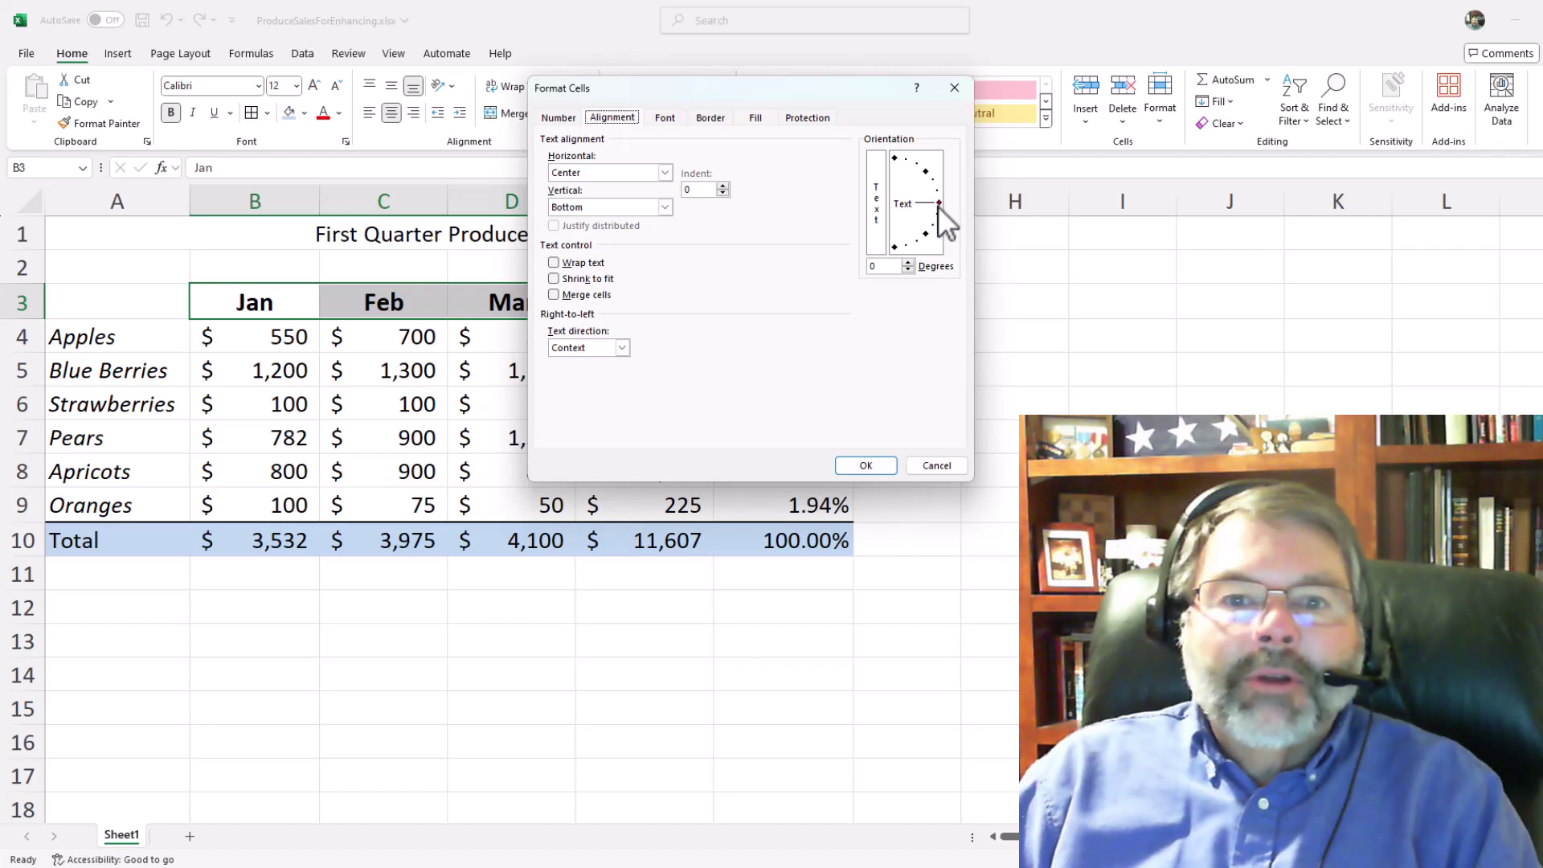
drag(934, 201, 934, 187)
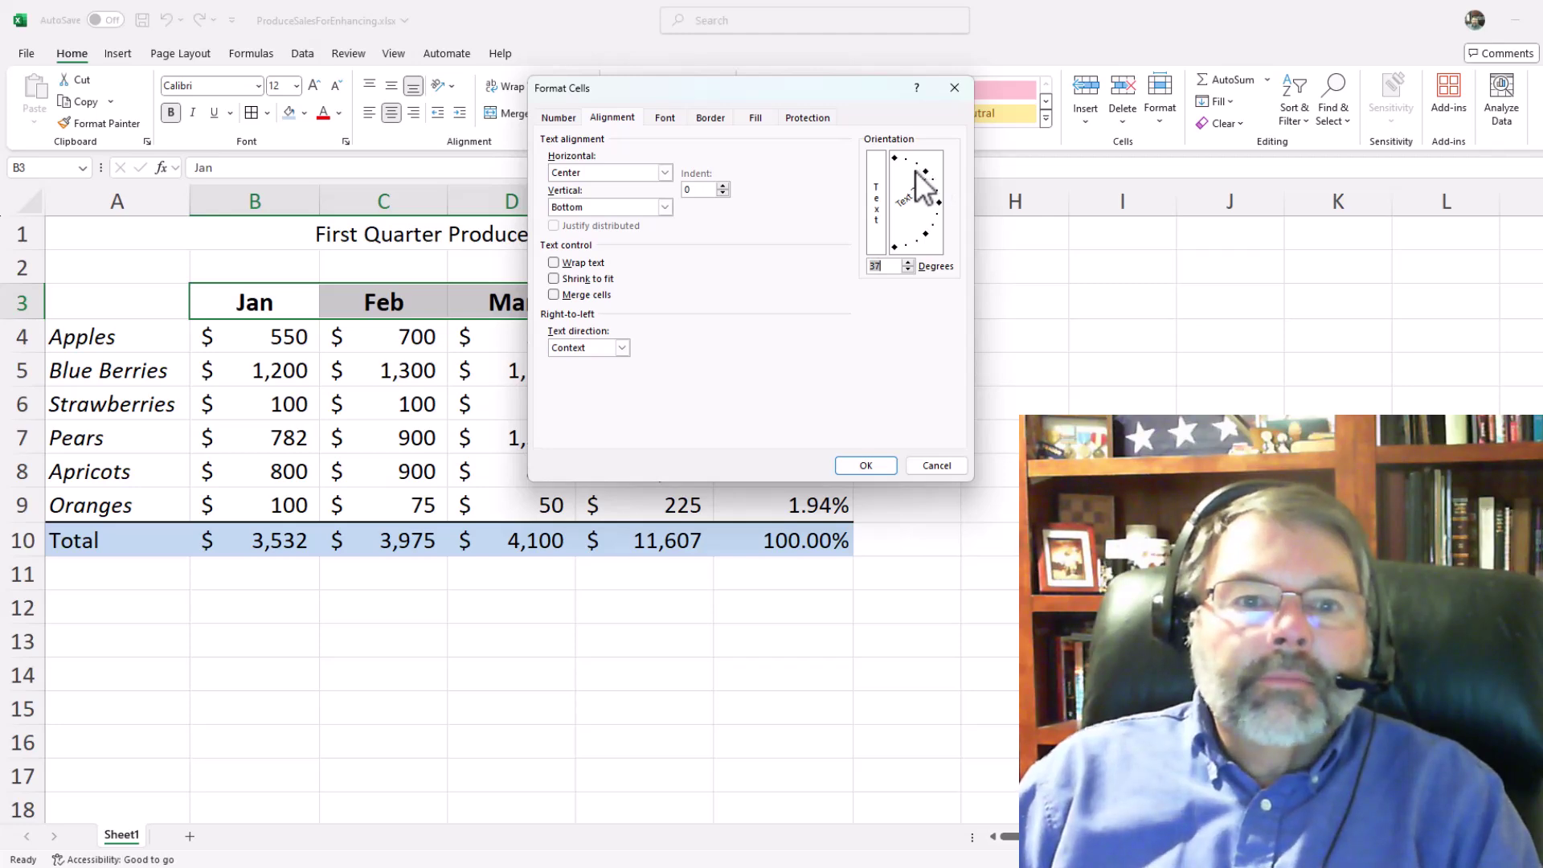
click(864, 465)
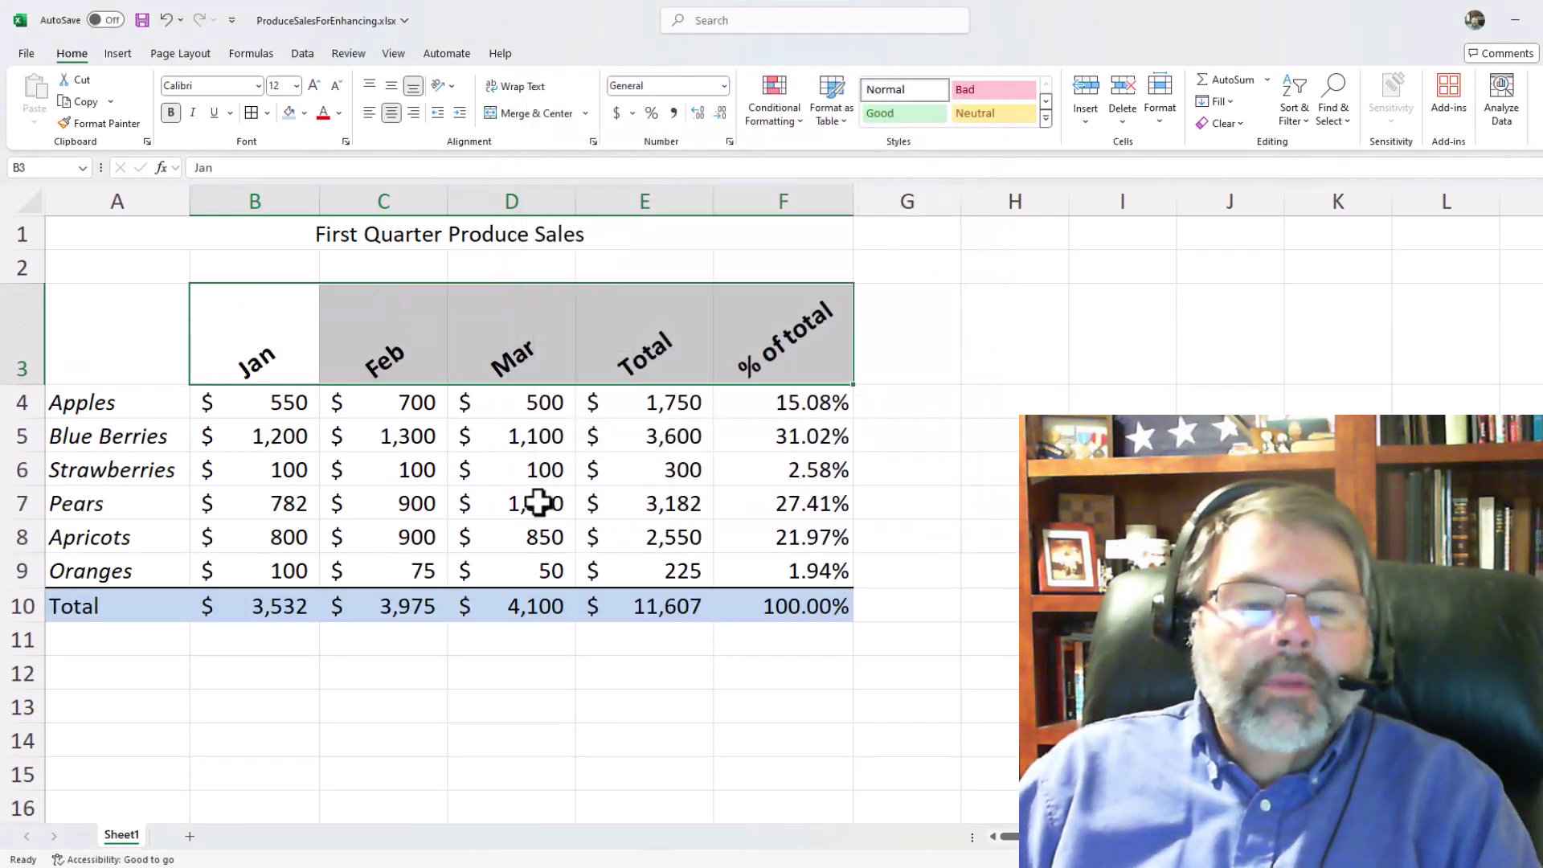
click(478, 503)
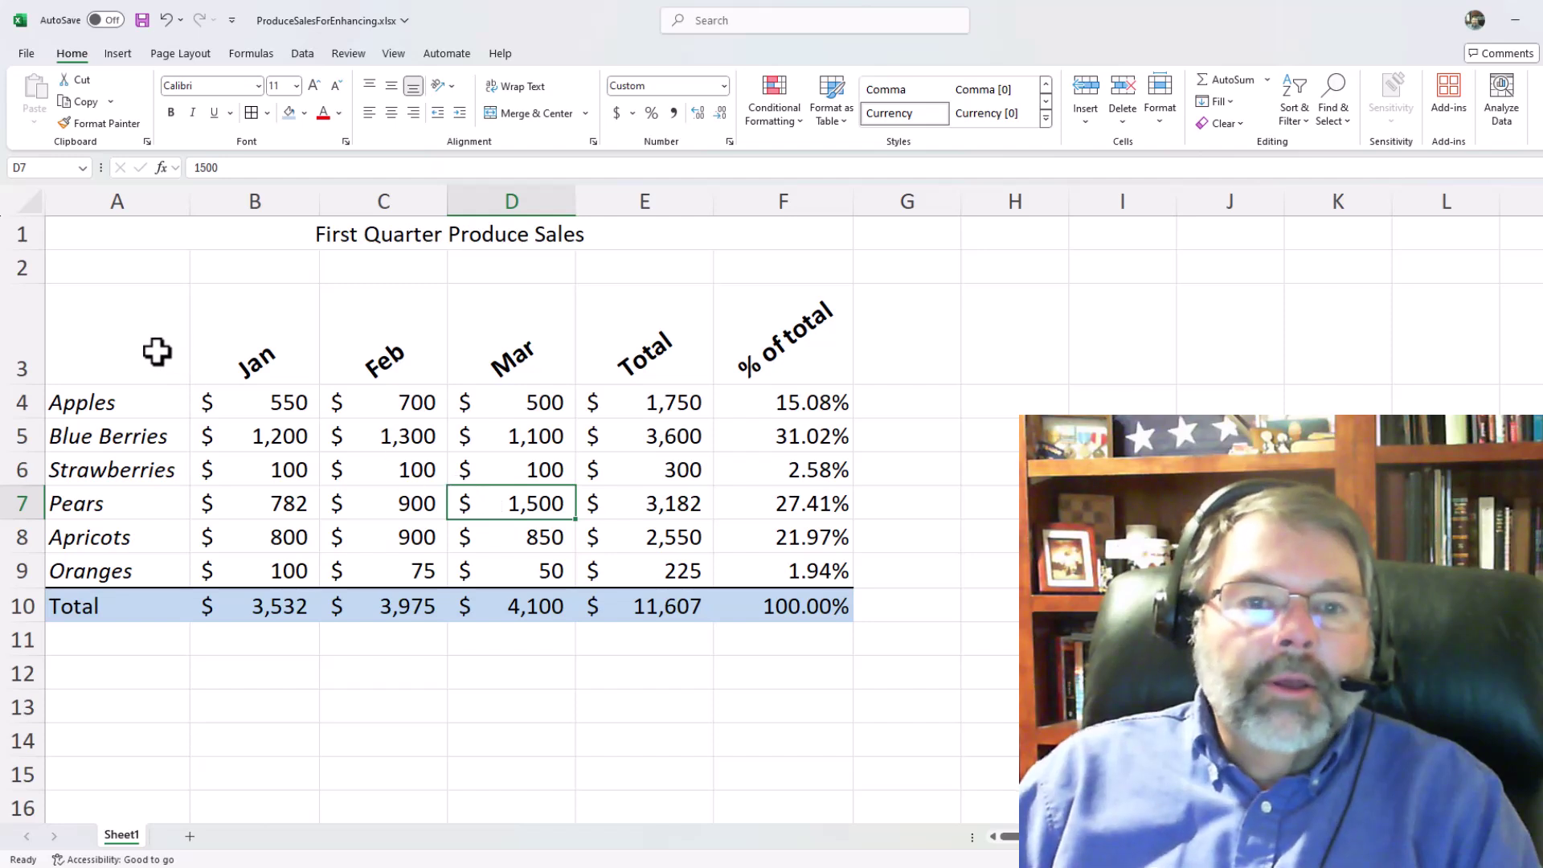
- Set the merged A1 title to font size 22 and a red font colour
click(83, 228)
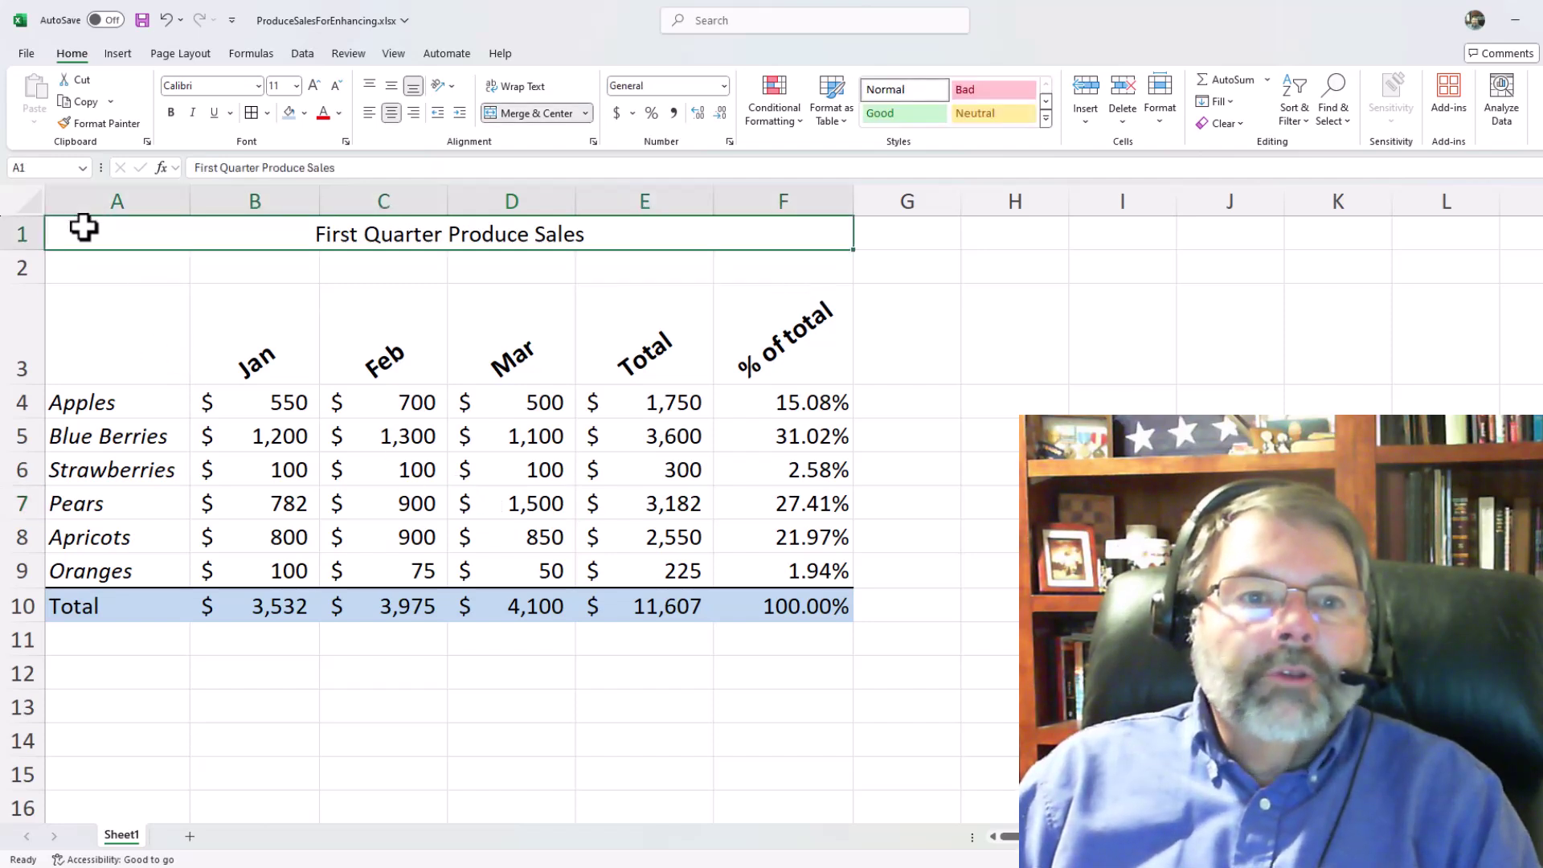
click(296, 85)
click(287, 283)
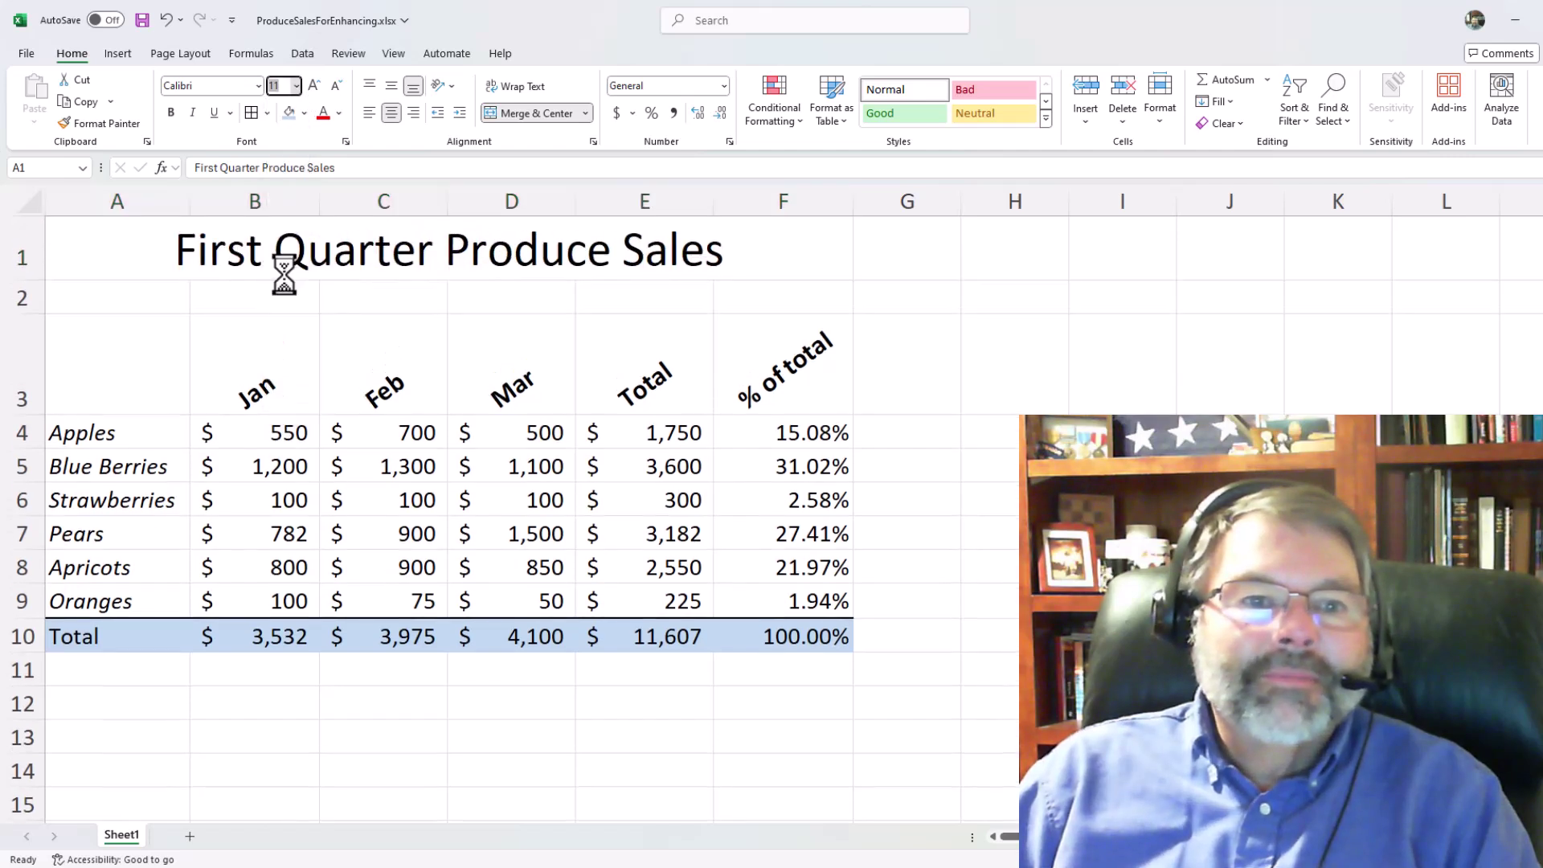
click(324, 114)
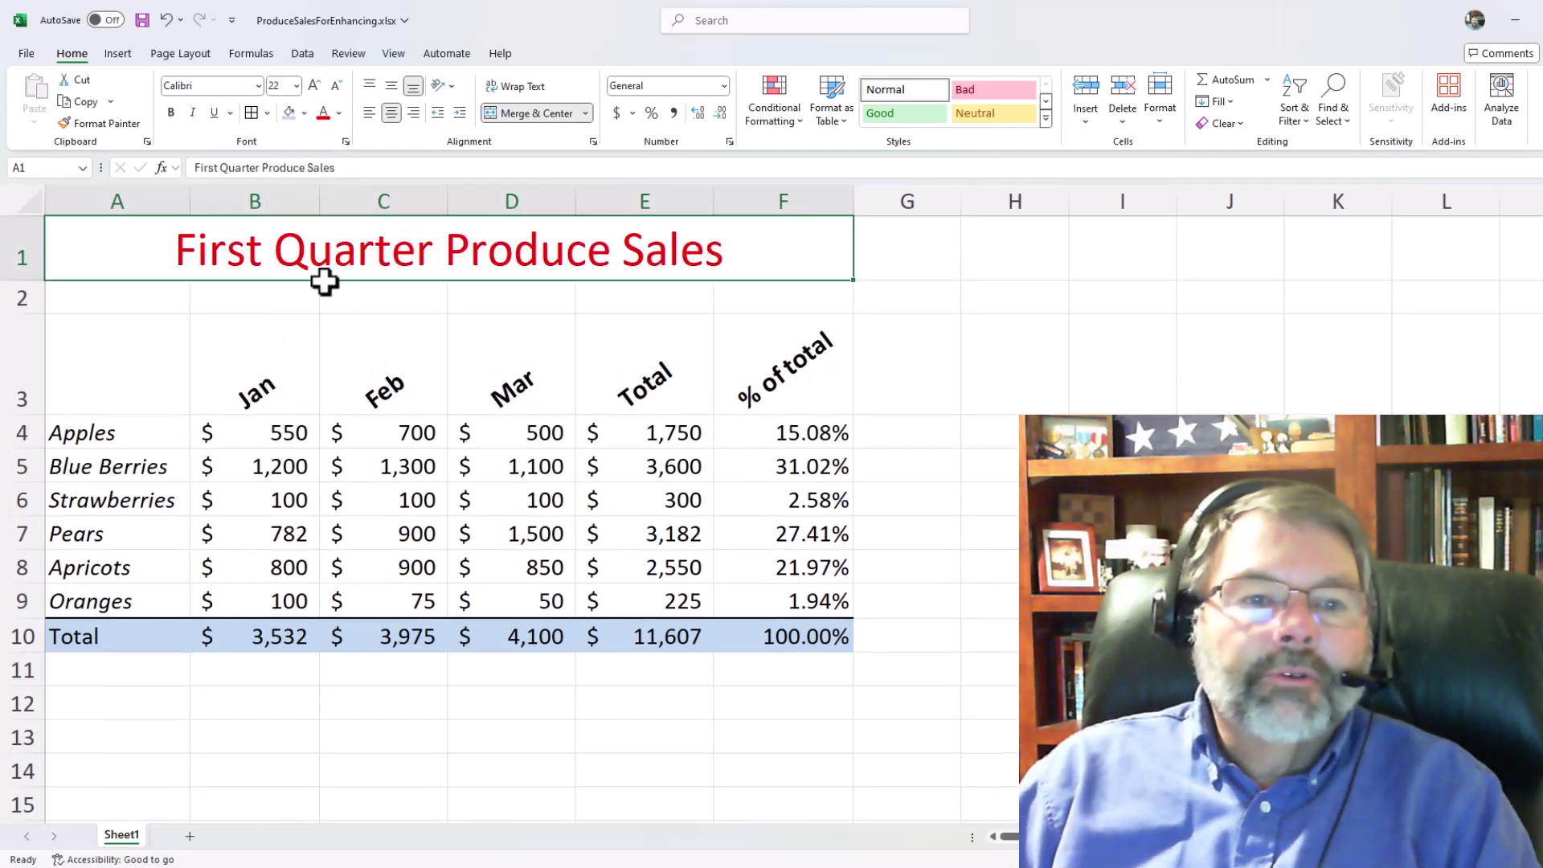
click(355, 378)
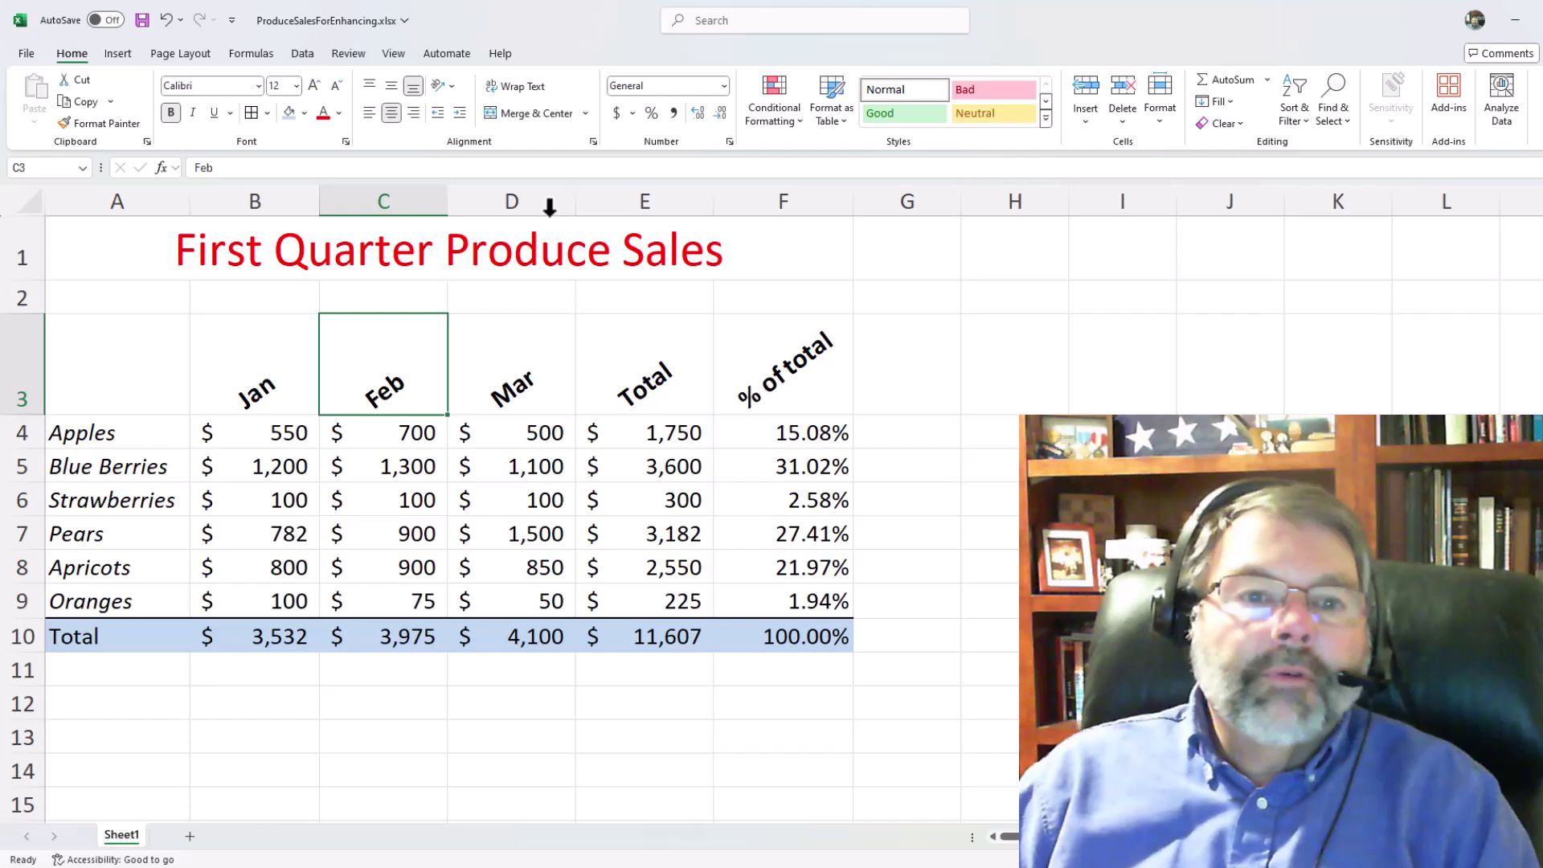
- Delete row 6 (Strawberries) so Pears moves up and totals drop to $11,307
click(10, 499)
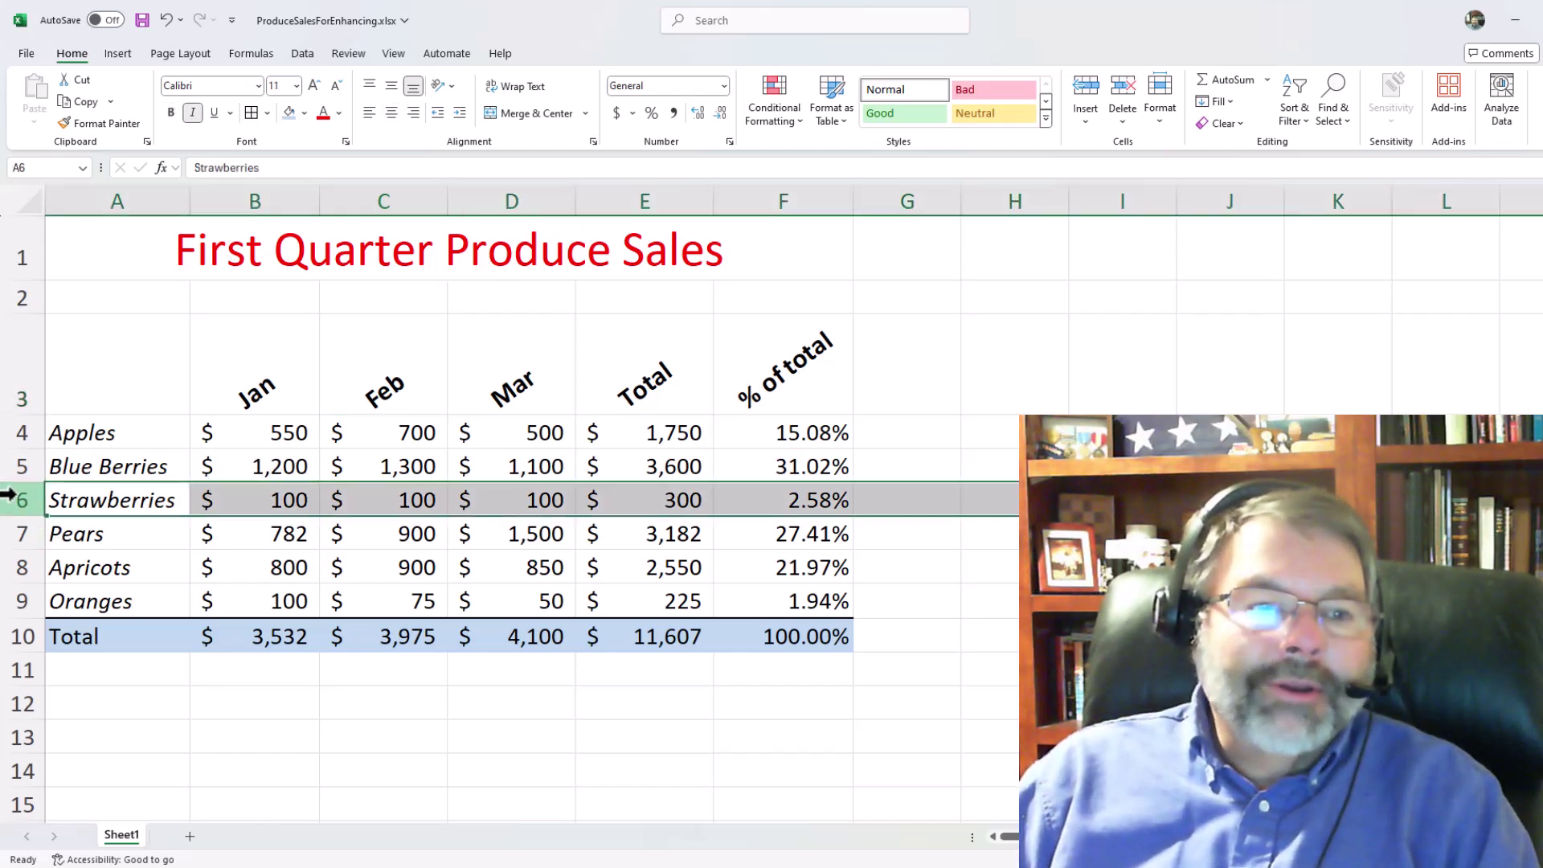
right_click(12, 488)
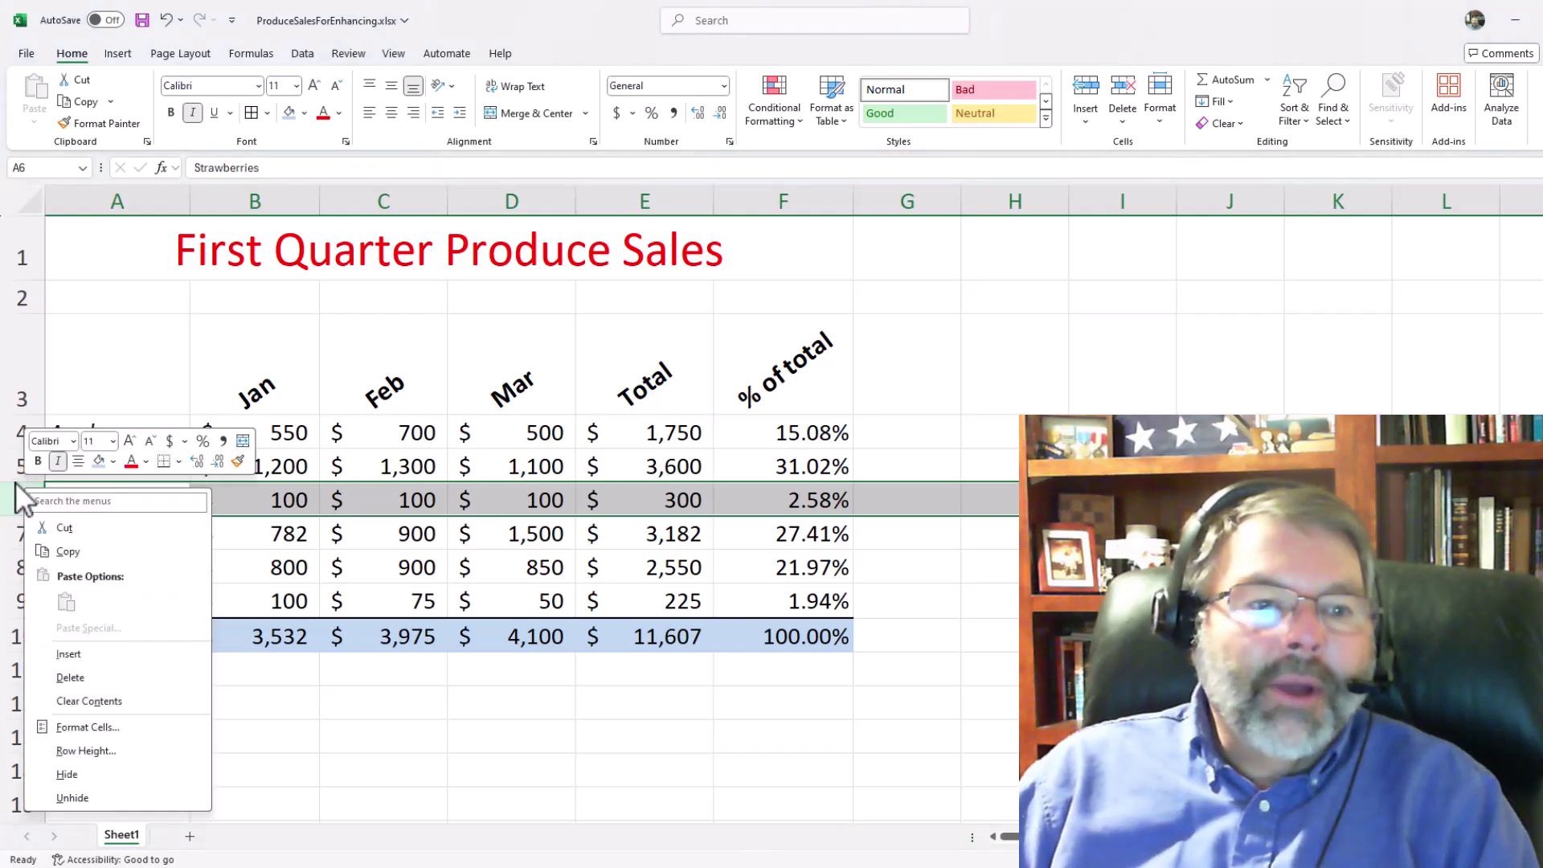
click(117, 671)
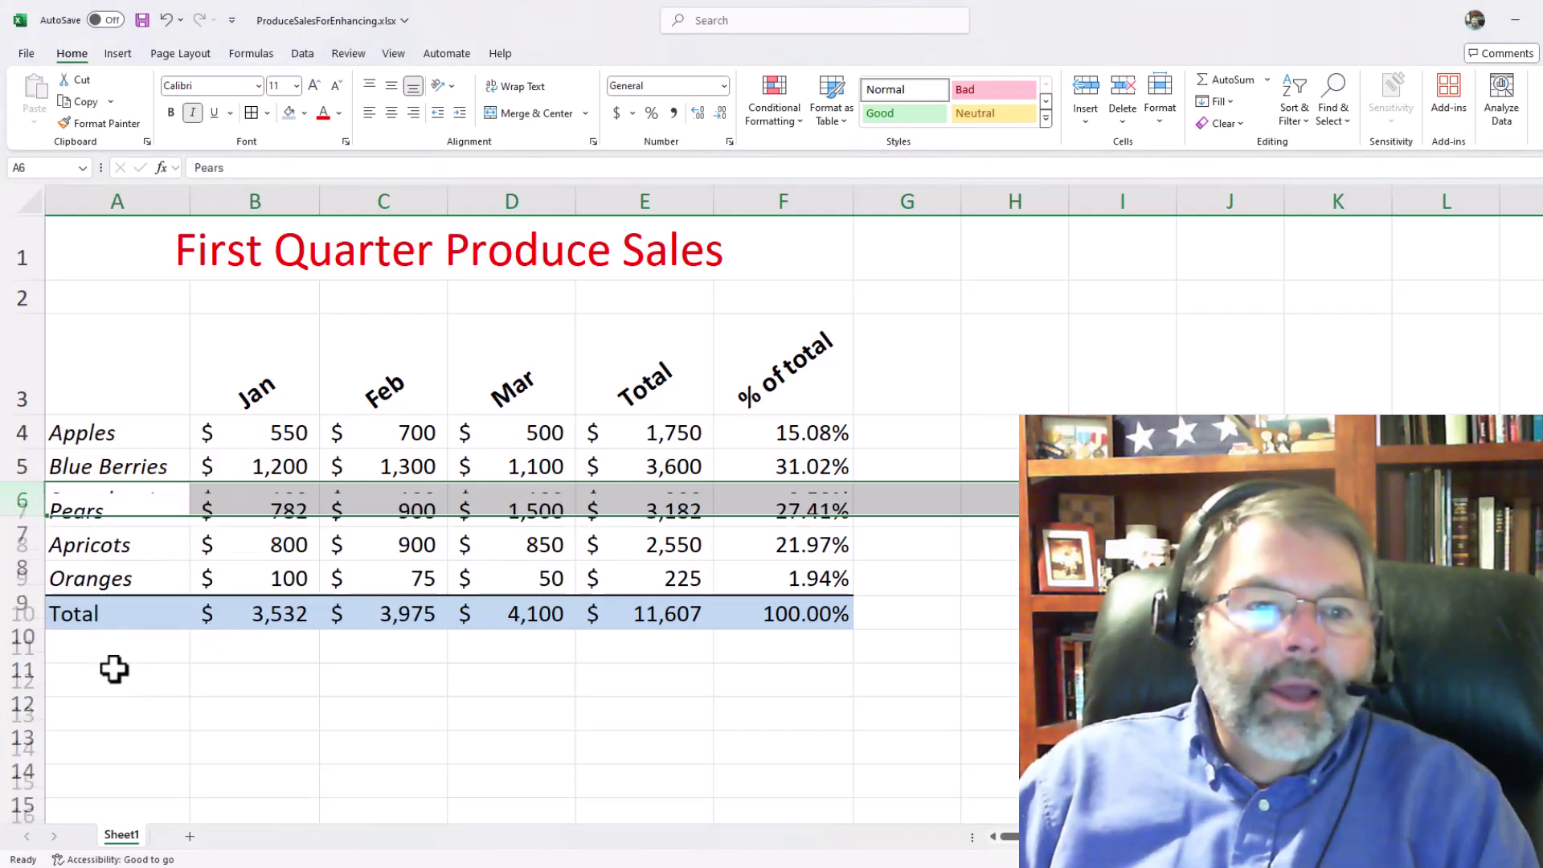
click(131, 500)
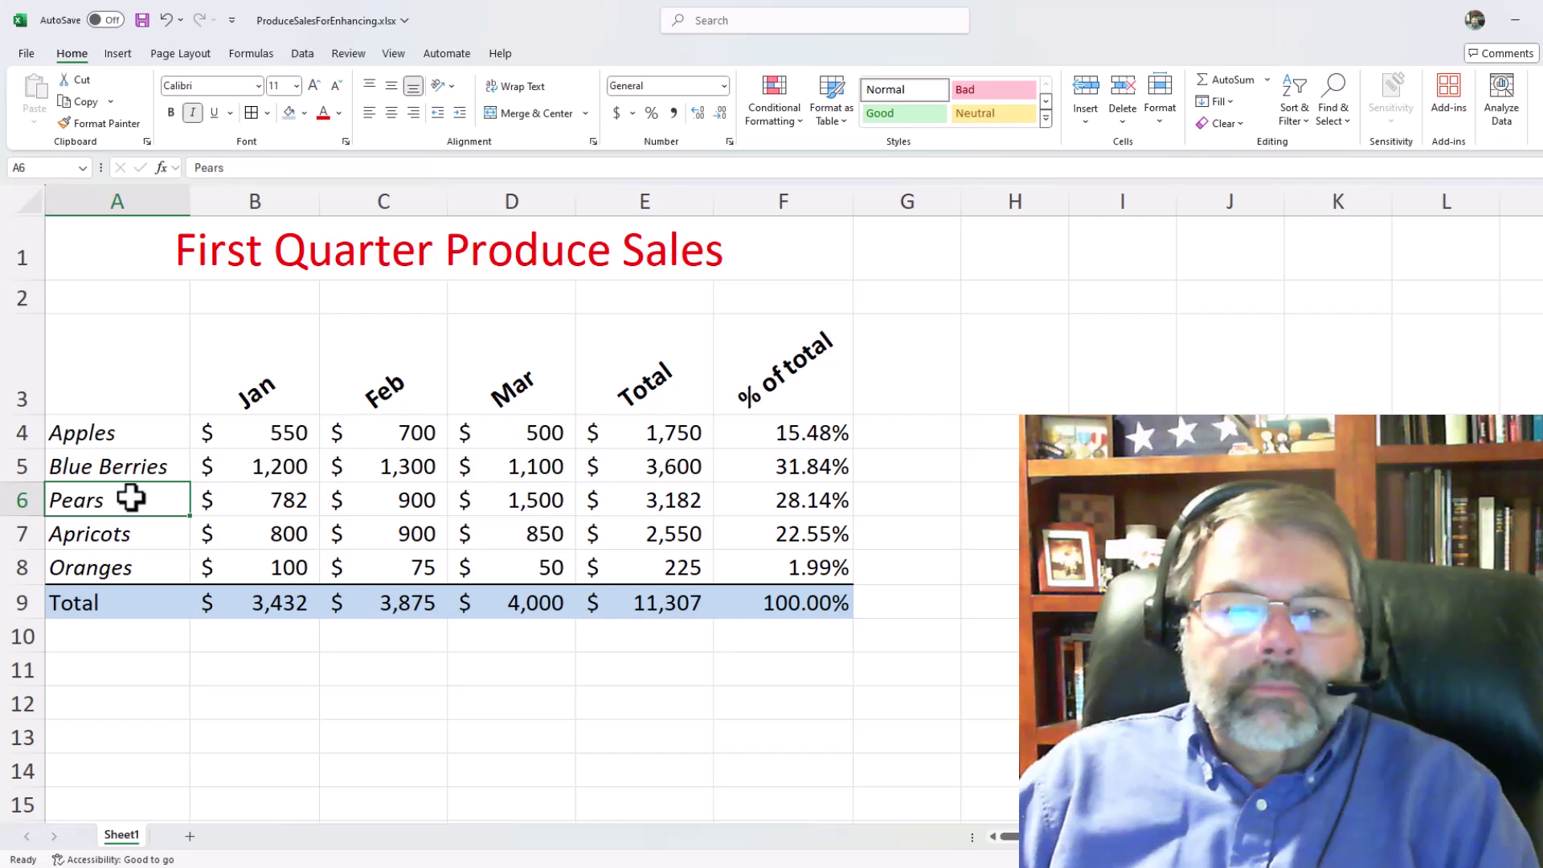